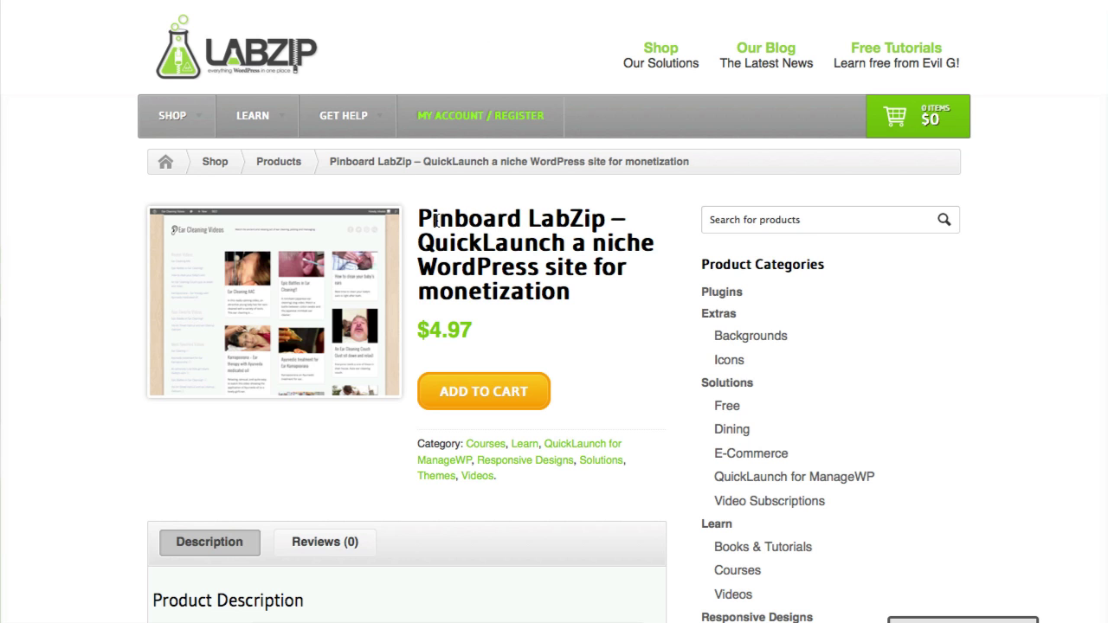
# Step: Deselect the Pinboard product title and scroll down to the Resources links for BlueHost and ManageWP
pyautogui.moveTo(419, 218); pyautogui.dragTo(560, 236)
pyautogui.click(580, 261)
pyautogui.scroll(-5, 750, 322)
pyautogui.scroll(-15, 750, 319)
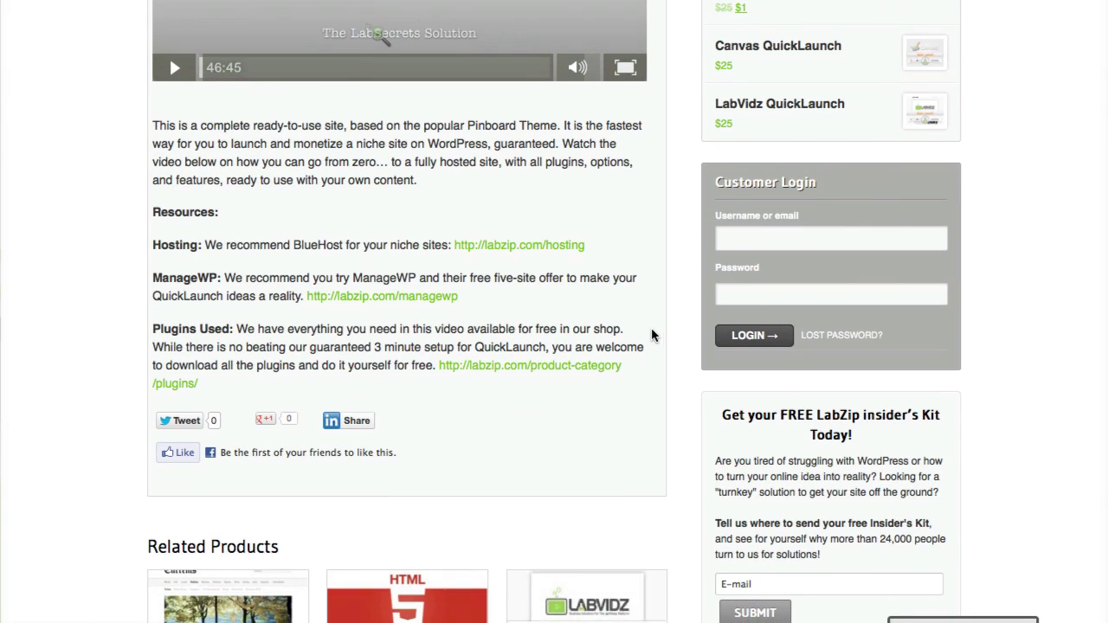
pyautogui.scroll(-2, 649, 326)
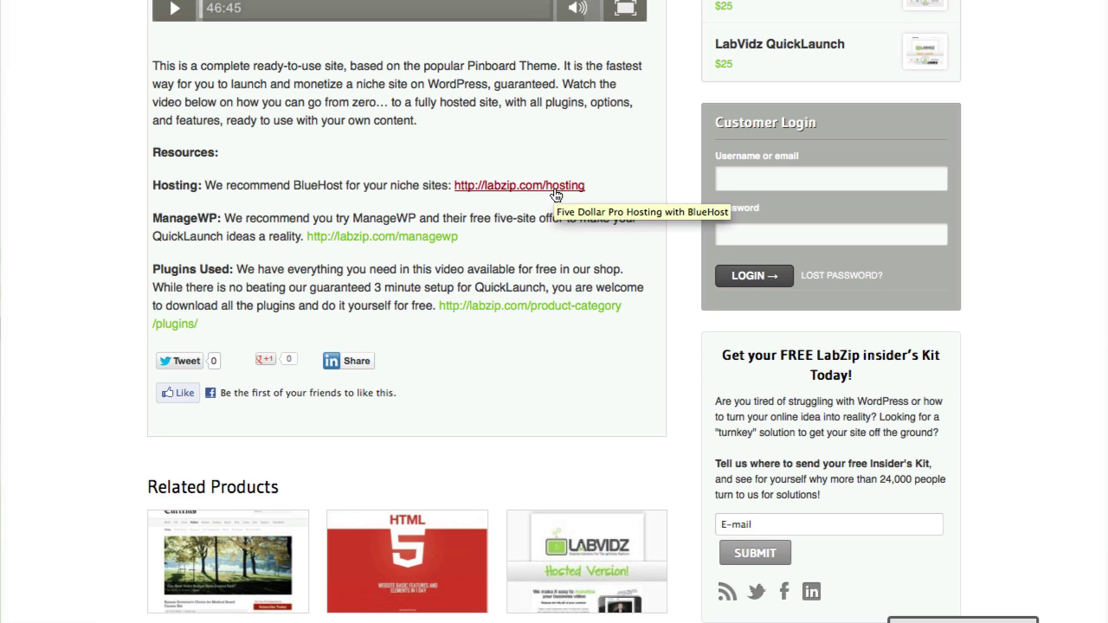
# Step: Follow the labzip.com/hosting link to Bluehost's $4.95/mo web hosting page
pyautogui.click(556, 192)
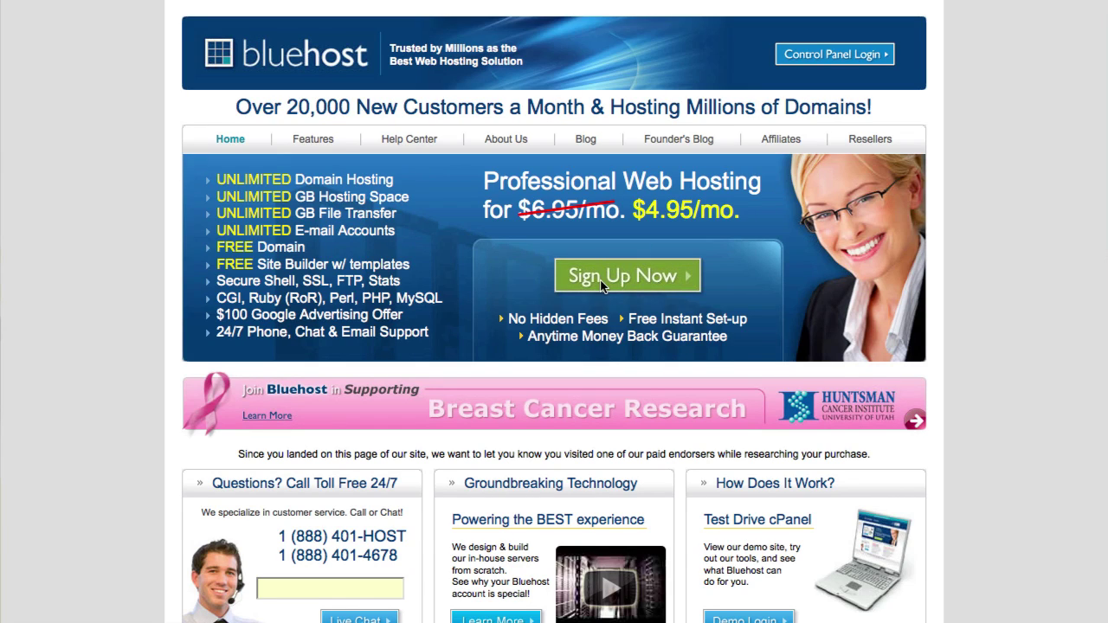
# Step: Begin a Bluehost sign-up using the existing domain ihaveadomain.com
pyautogui.click(603, 286)
pyautogui.click(537, 297)
pyautogui.write('ihaveadomain.com')
pyautogui.click(653, 381)
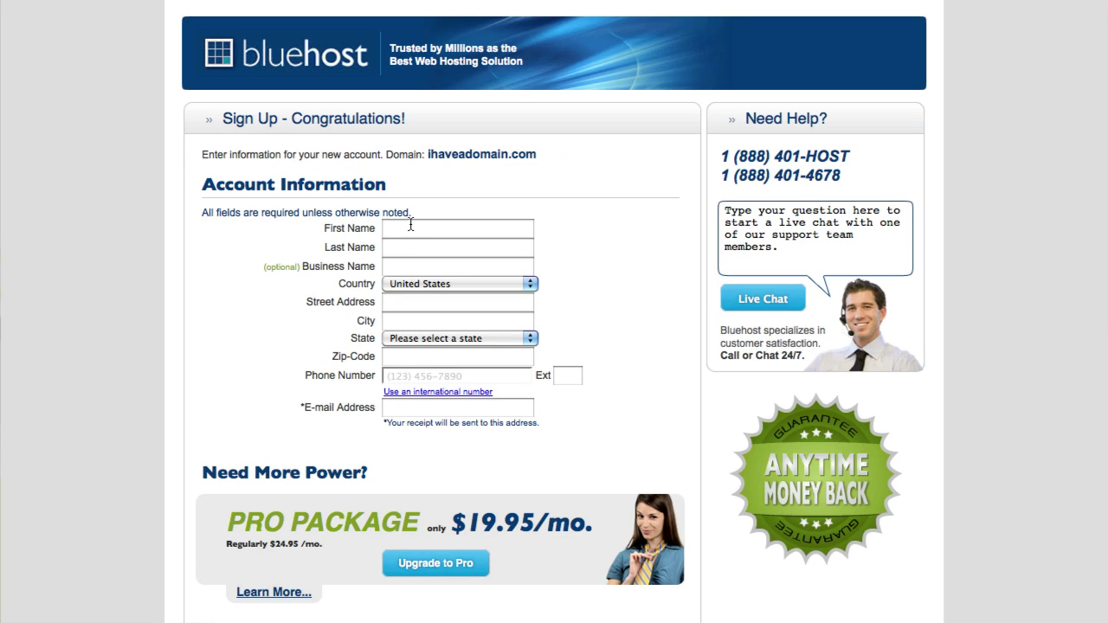
# Step: Fill in placeholder first and last names on the account form
pyautogui.click(411, 225)
pyautogui.write('yournam')
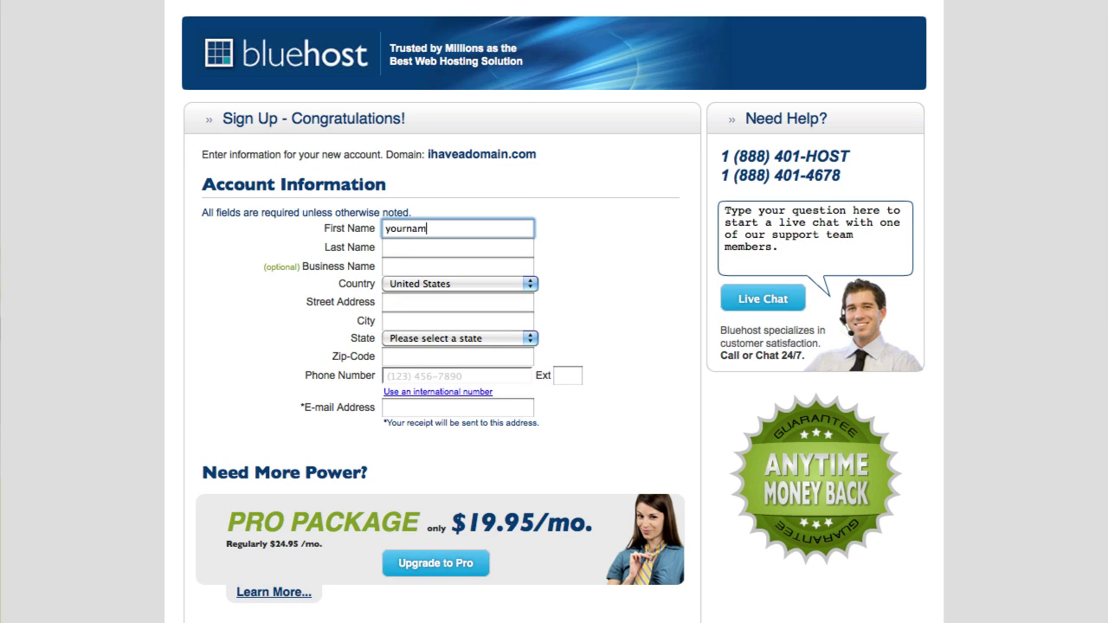
pyautogui.write('e')
pyautogui.press('Tab')
pyautogui.write('yourlastn')
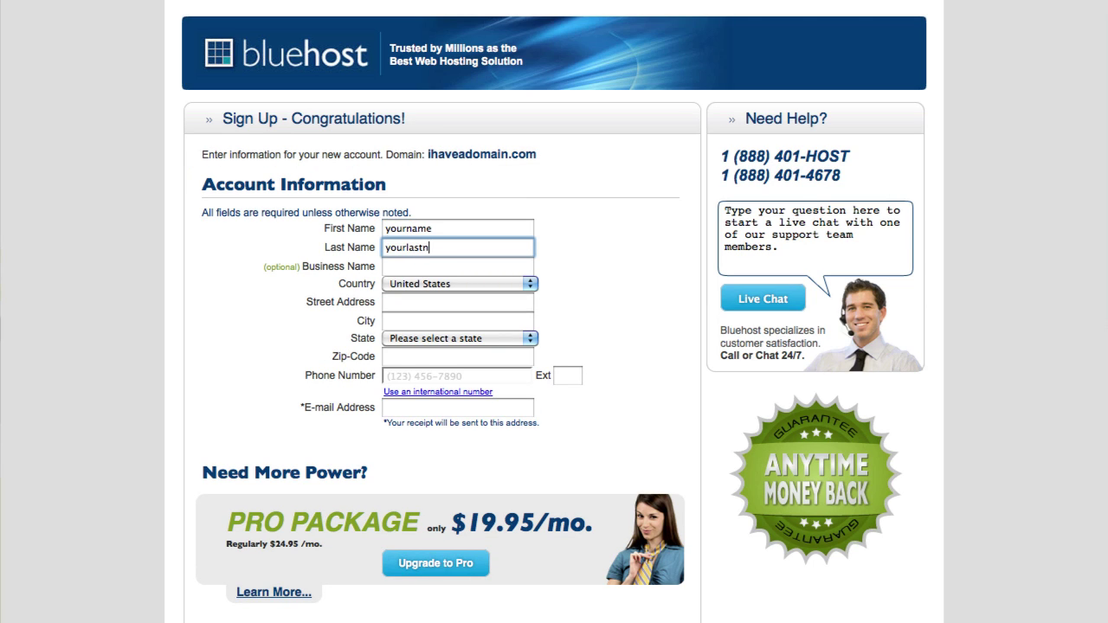
pyautogui.write('ame')
pyautogui.press('Tab')
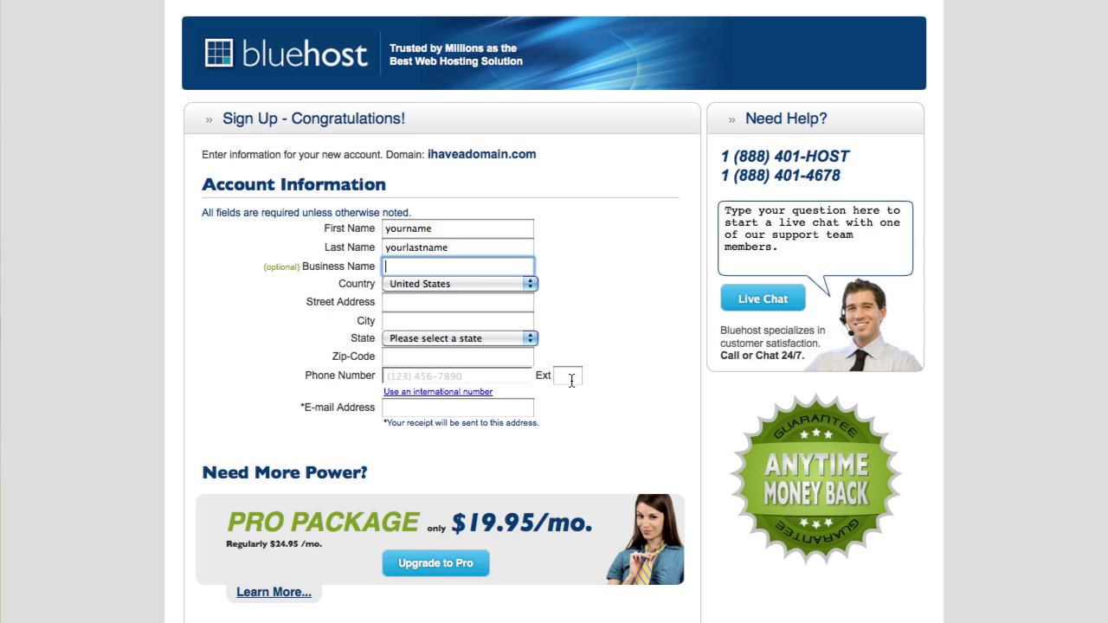
pyautogui.scroll(-7, 585, 395)
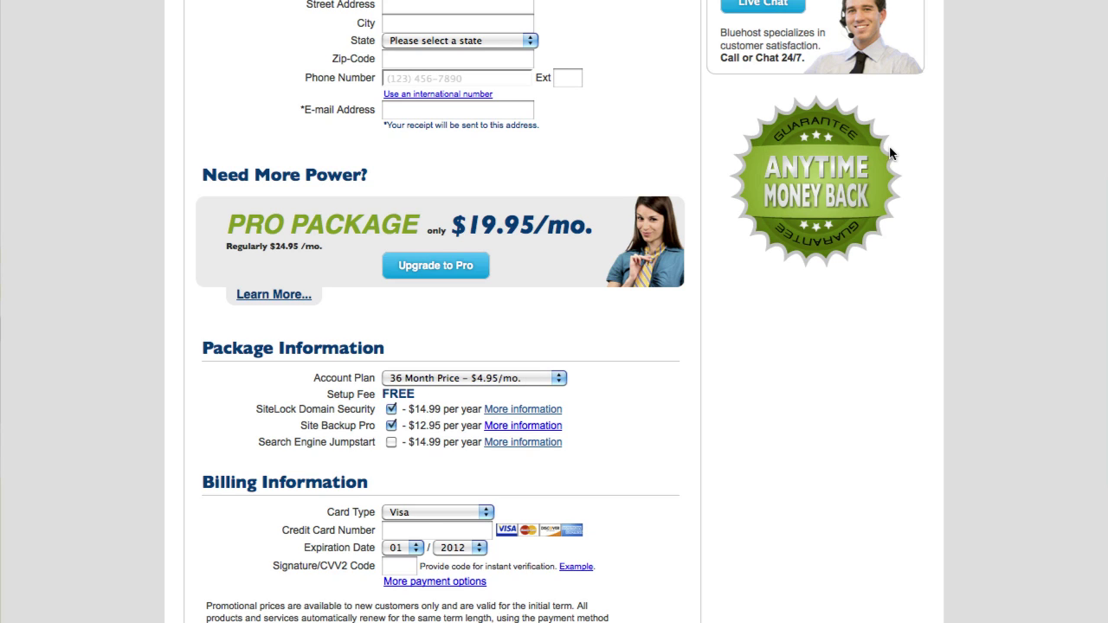
# Step: Drop the Site Backup Pro and SiteLock add-ons, keep Visa, and submit the account details
pyautogui.click(390, 411)
pyautogui.click(391, 427)
pyautogui.scroll(-2, 552, 450)
pyautogui.scroll(-1, 549, 447)
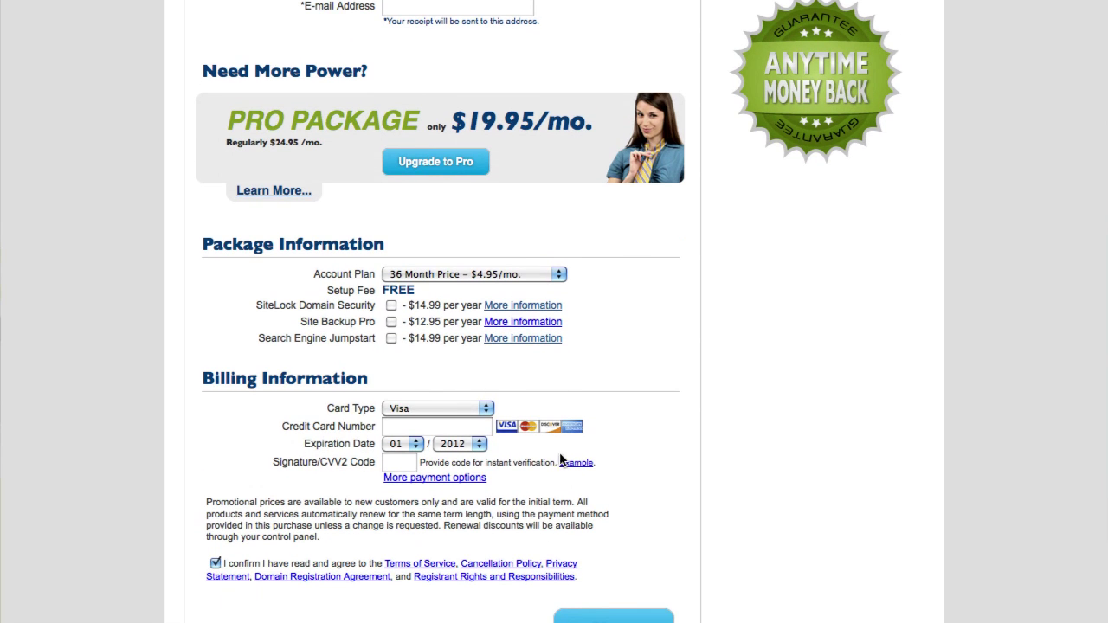
pyautogui.click(465, 409)
pyautogui.click(554, 416)
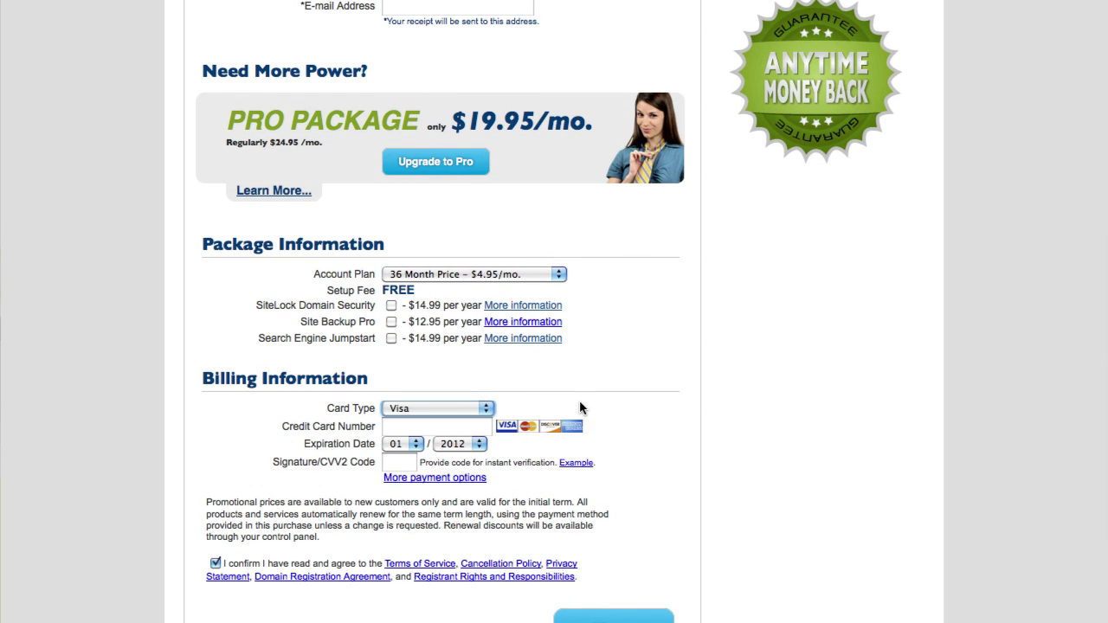
pyautogui.scroll(-3, 596, 411)
pyautogui.click(617, 535)
pyautogui.scroll(15, 636, 506)
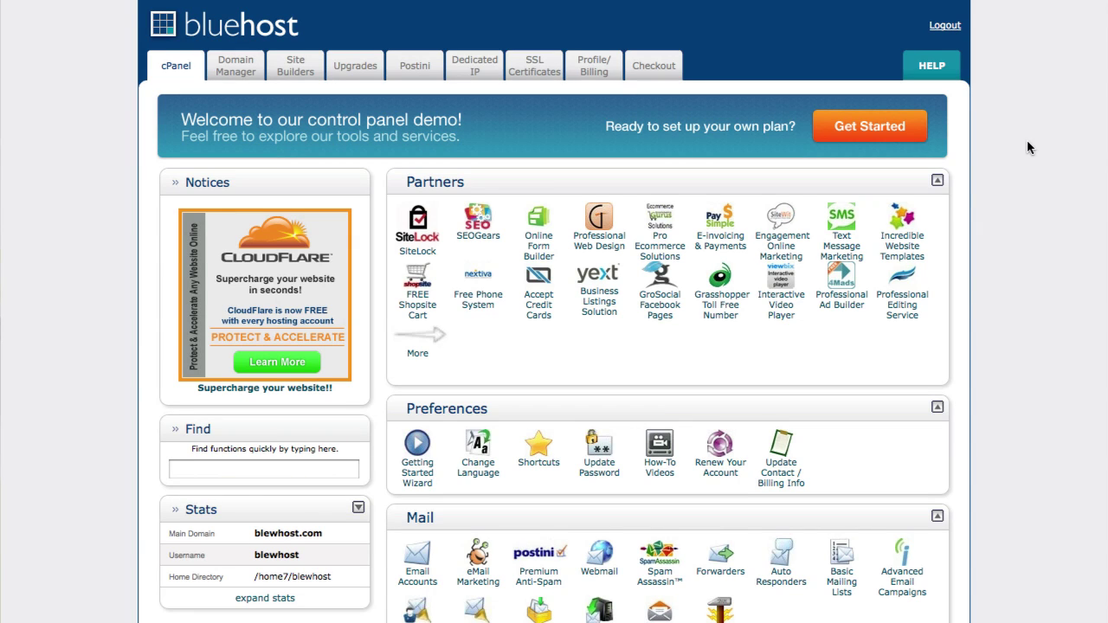
# Step: In cPanel's SimpleScripts, choose WordPress and start a brand new installation
pyautogui.scroll(-5, 1027, 141)
pyautogui.scroll(-3, 1026, 143)
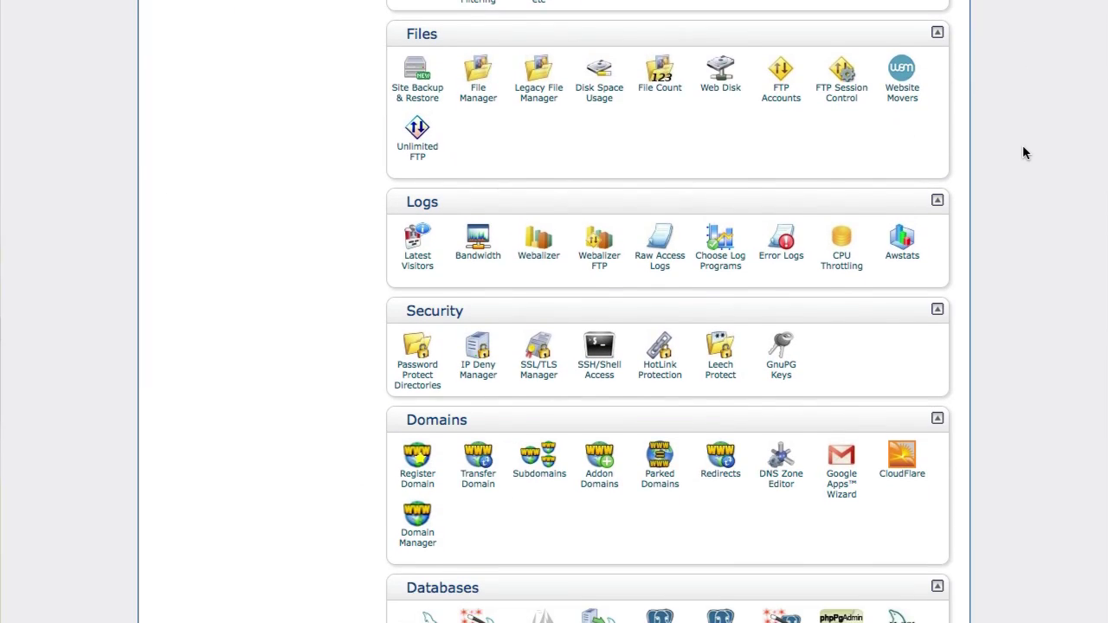
pyautogui.scroll(-2, 1023, 145)
pyautogui.scroll(-2, 1019, 153)
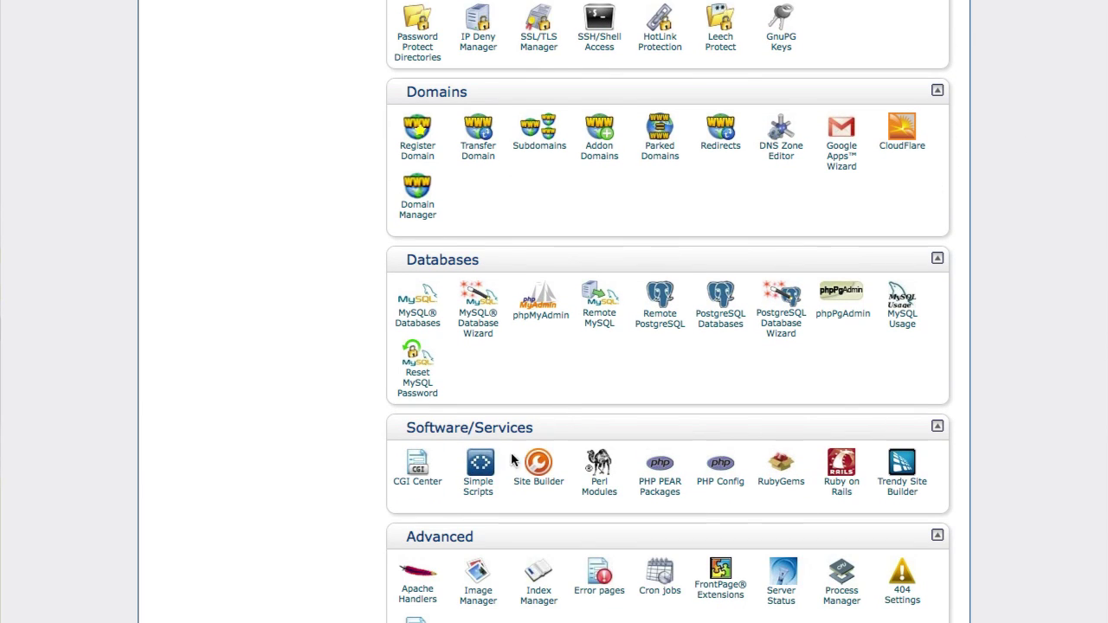
pyautogui.click(482, 465)
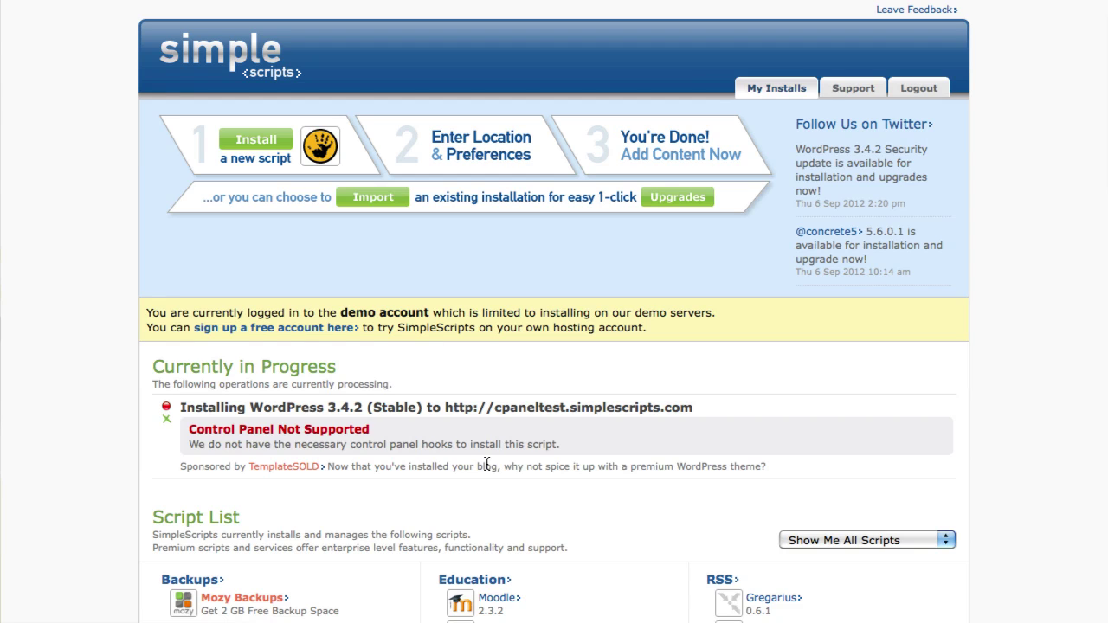
pyautogui.scroll(-4, 538, 416)
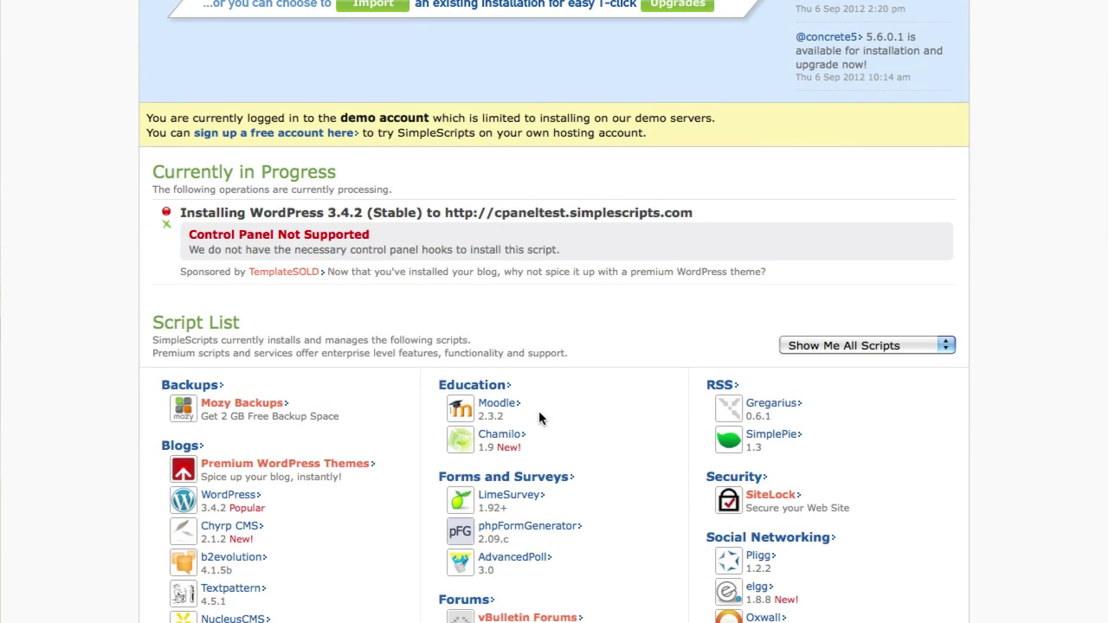
pyautogui.scroll(-3, 538, 416)
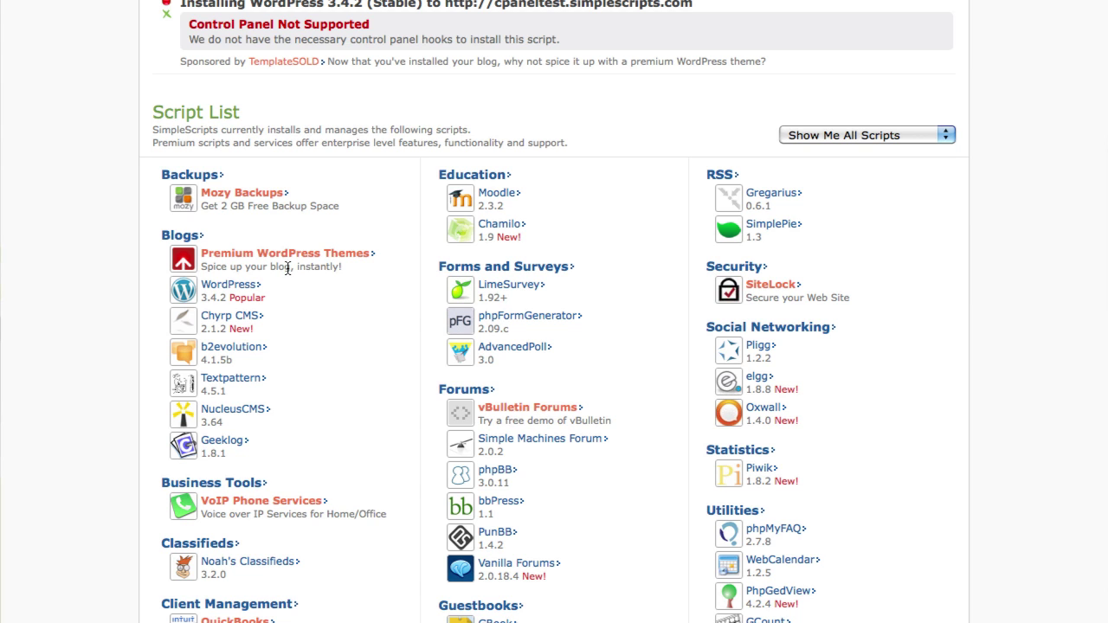
pyautogui.click(227, 291)
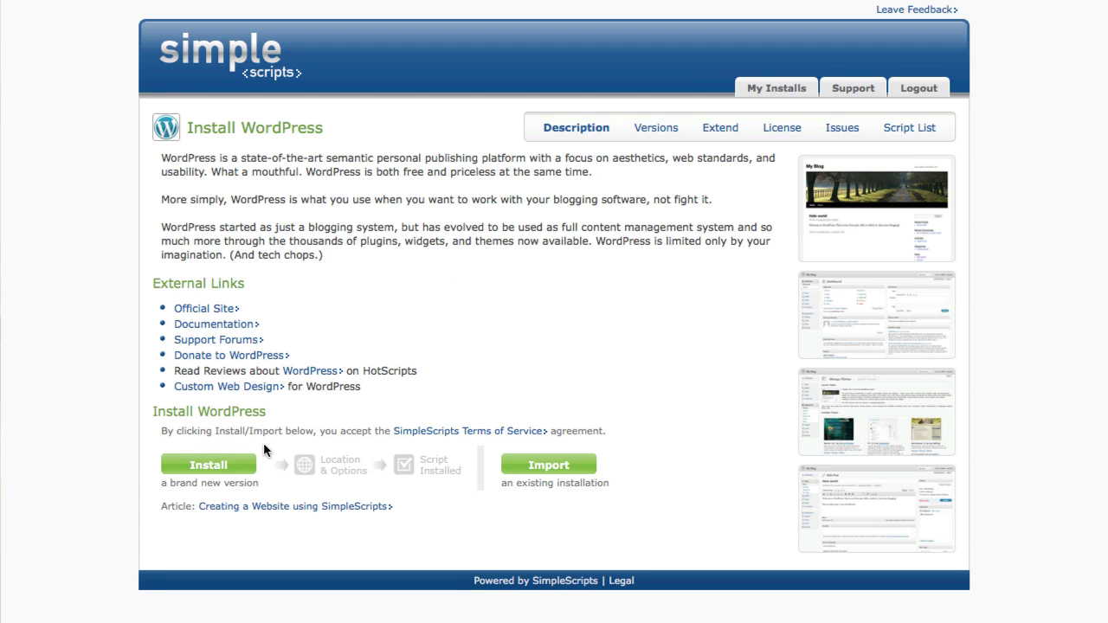
pyautogui.click(220, 468)
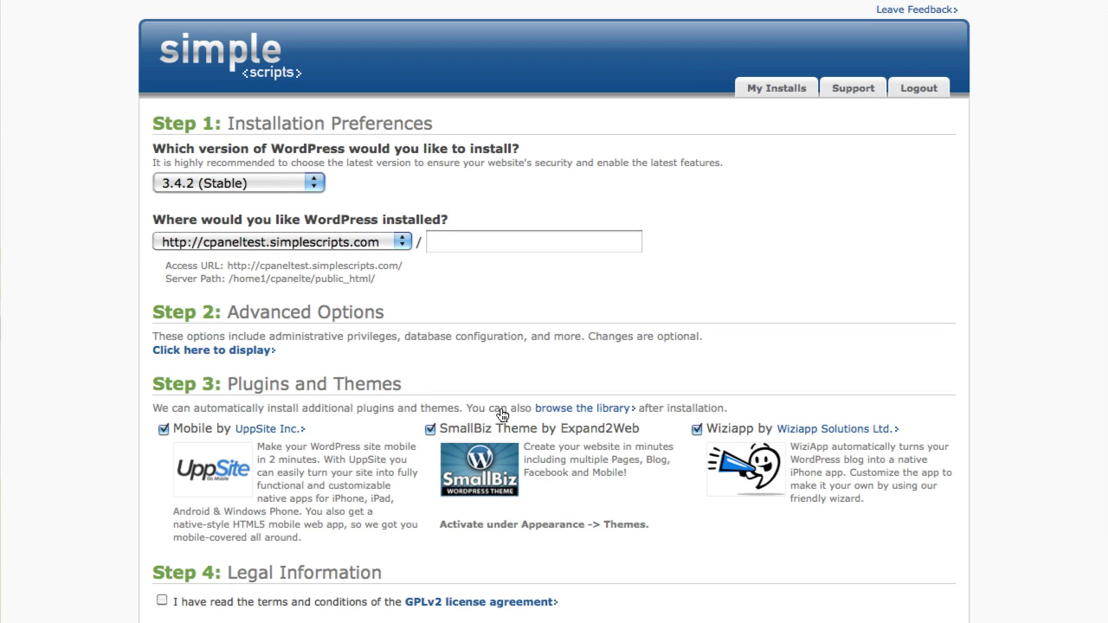
# Step: Skip the Mobile by UppSite plugin, SmallBiz theme and Wiziapp plugin extras
pyautogui.scroll(-1, 390, 382)
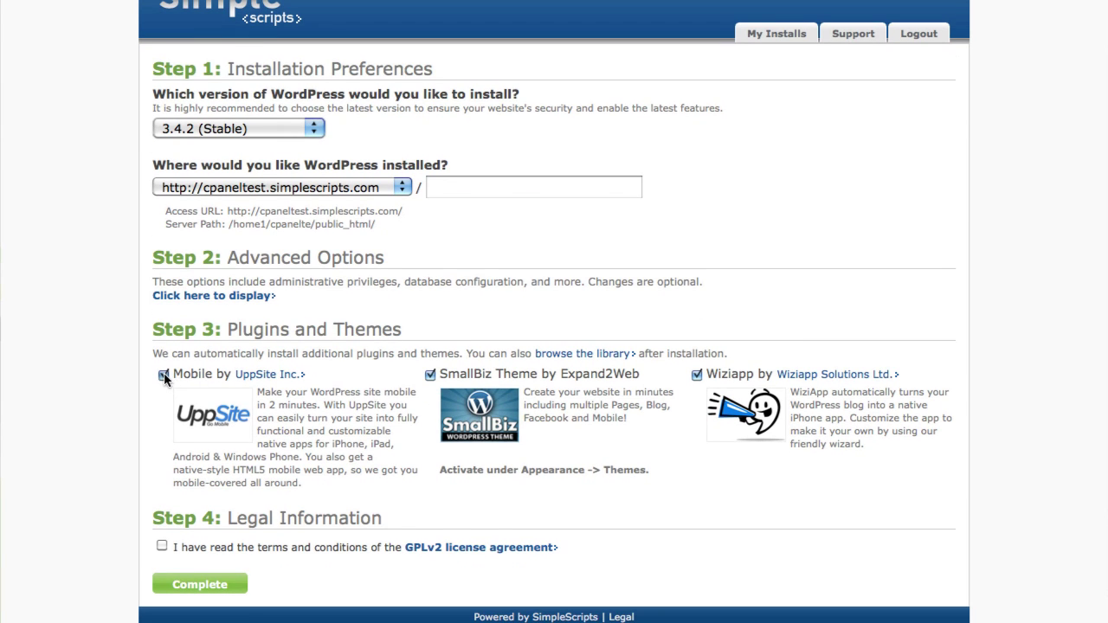
pyautogui.click(164, 375)
pyautogui.click(430, 375)
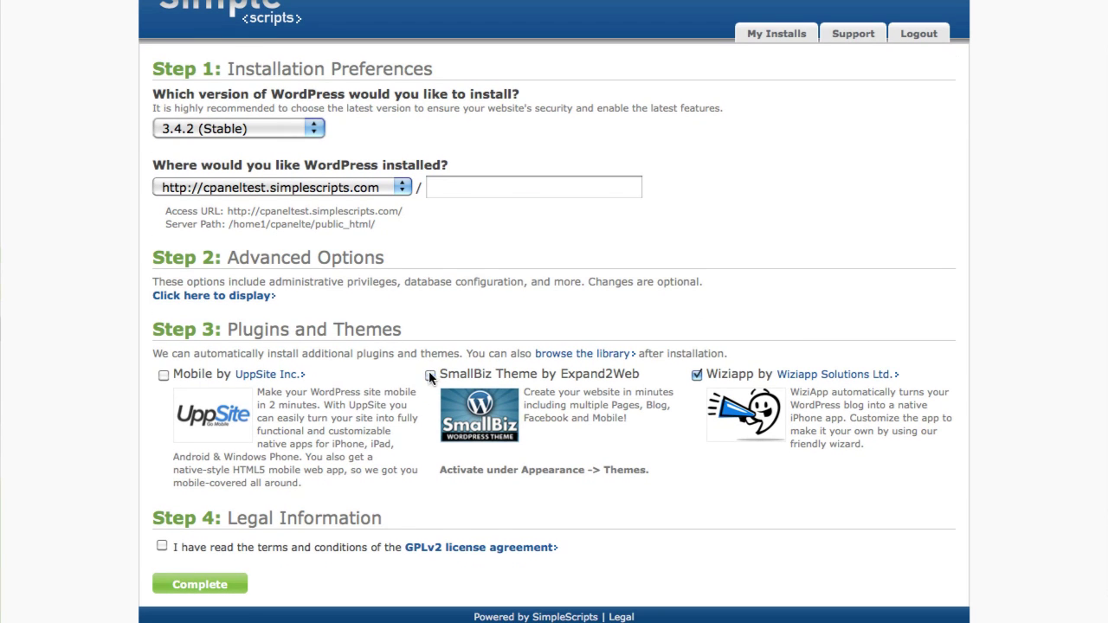
pyautogui.click(696, 376)
# Step: Run the WordPress installation and go to the new blog's login page
pyautogui.click(198, 586)
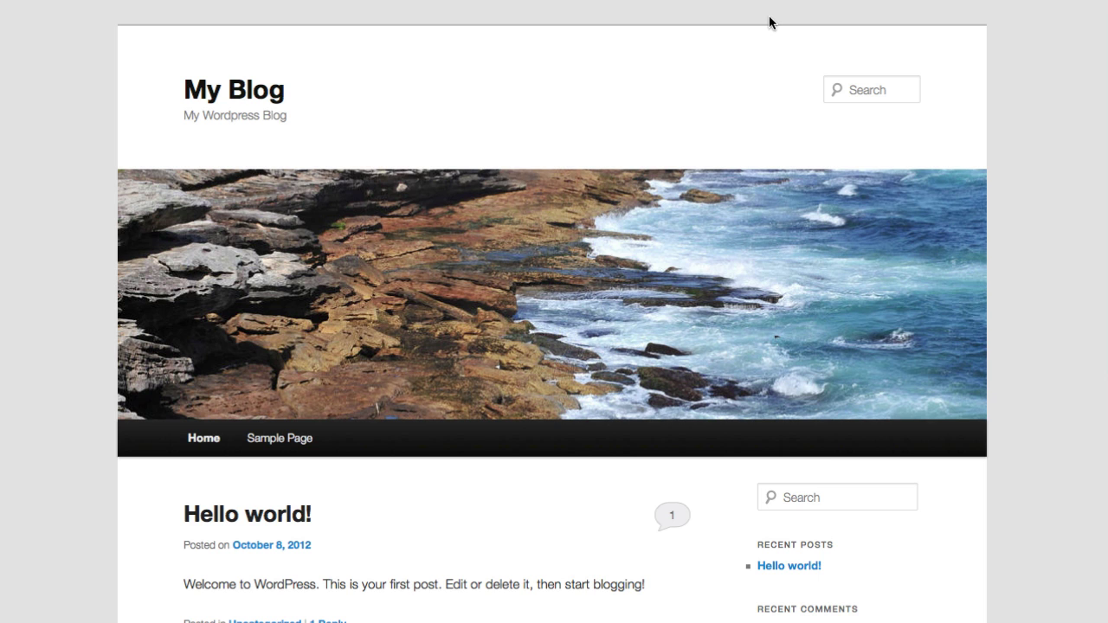
pyautogui.scroll(-5, 988, 436)
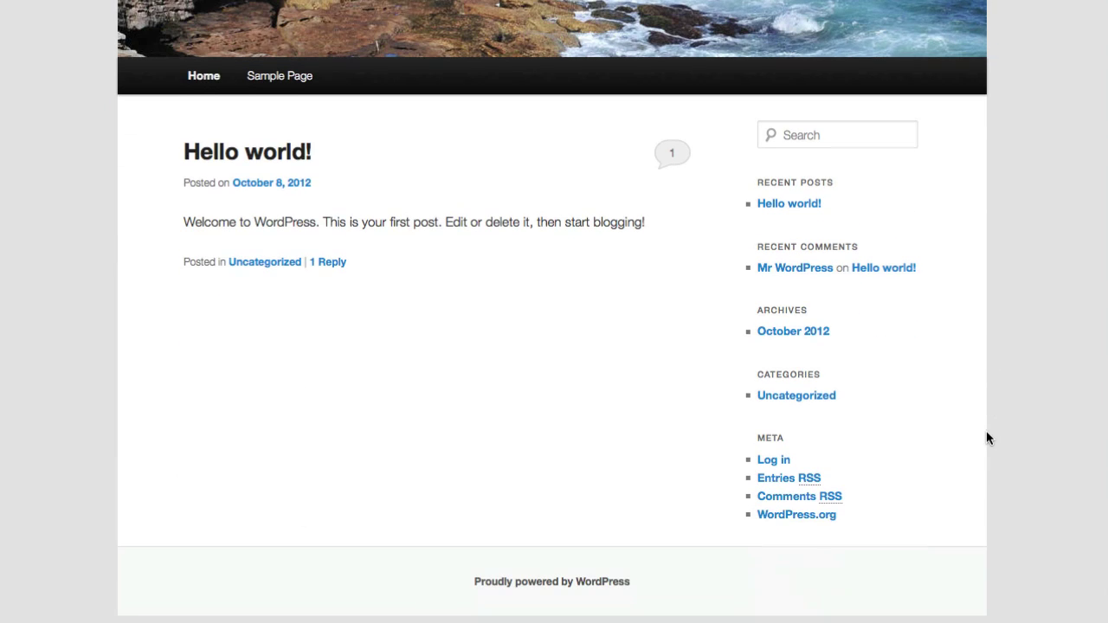
pyautogui.click(773, 465)
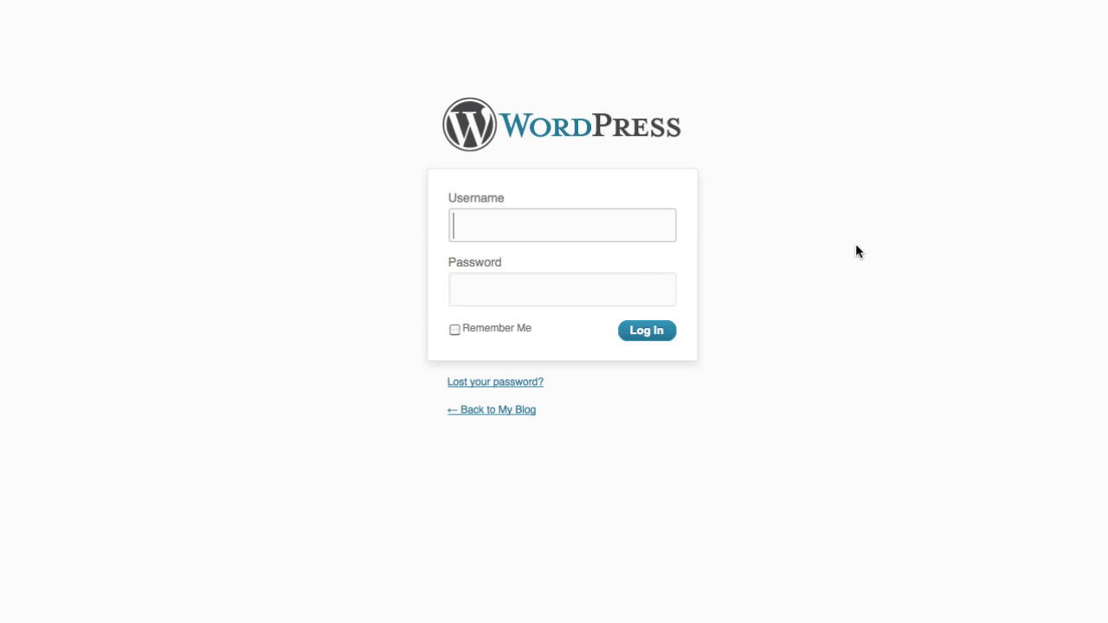
# Step: Log in with the admin username and password to reach the Dashboard
pyautogui.write('yourname')
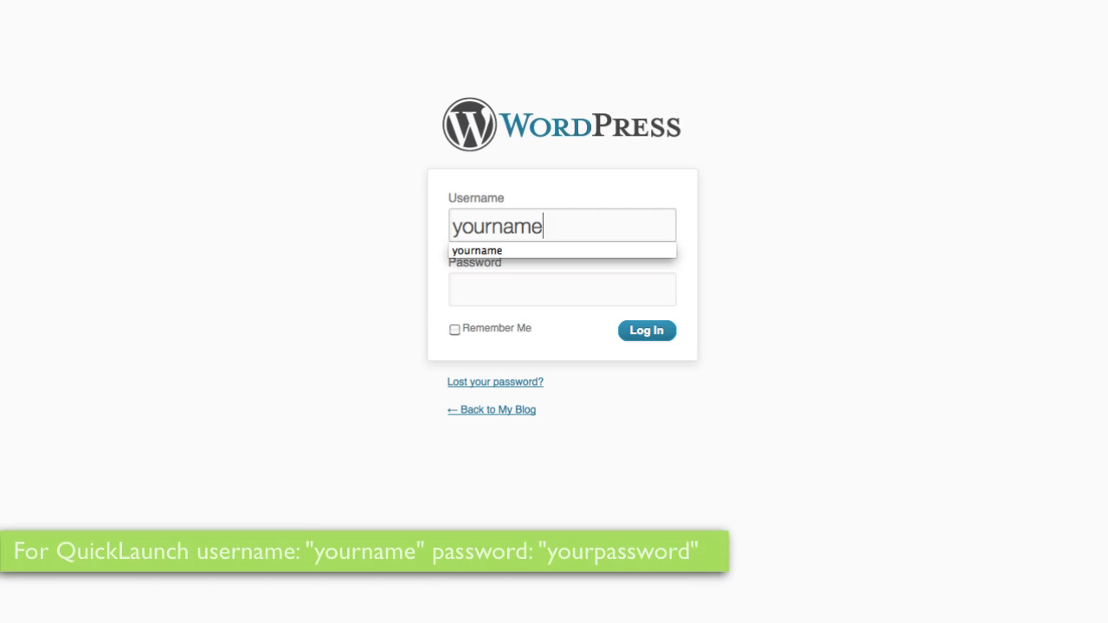
pyautogui.press('Tab')
pyautogui.write('yourpassword')
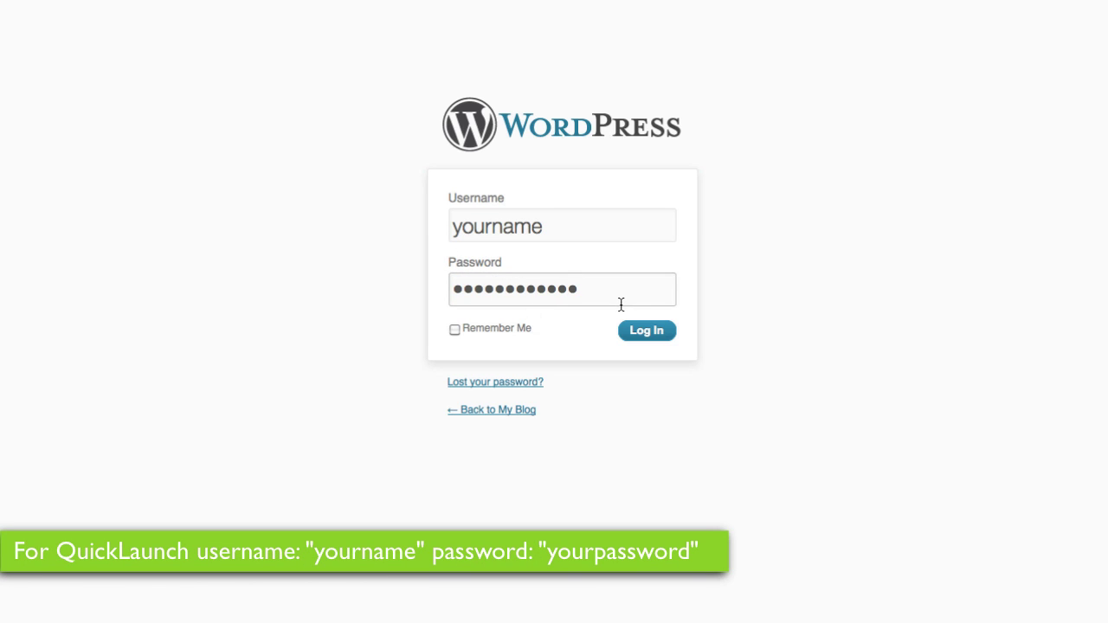
pyautogui.click(622, 332)
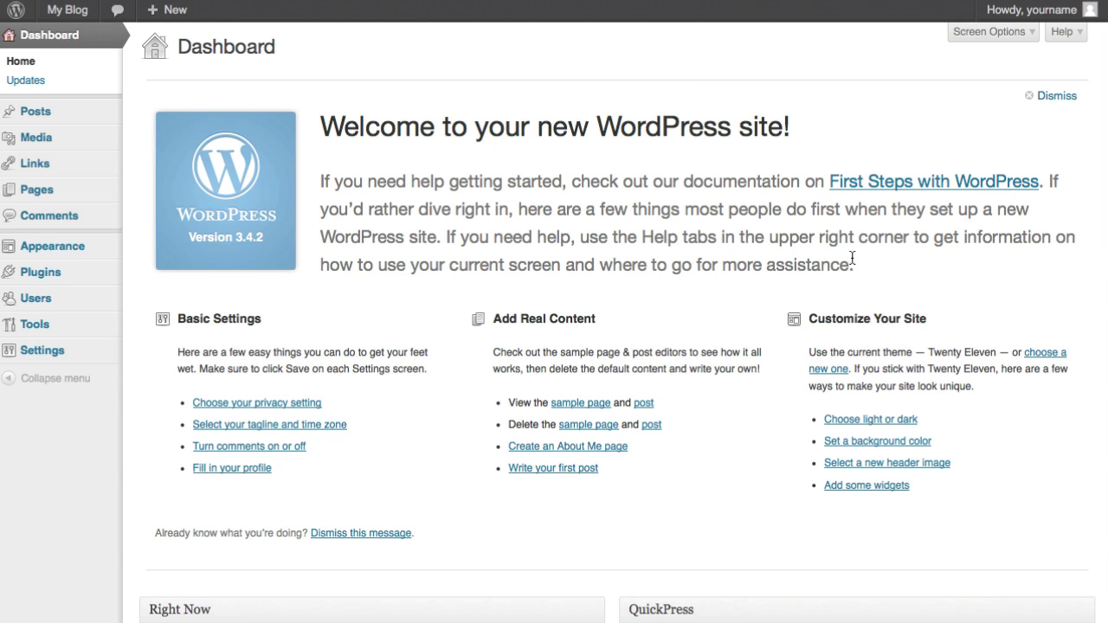
# Step: Dismiss the Dashboard welcome panel, leaving the Right Now summary visible
pyautogui.click(1063, 97)
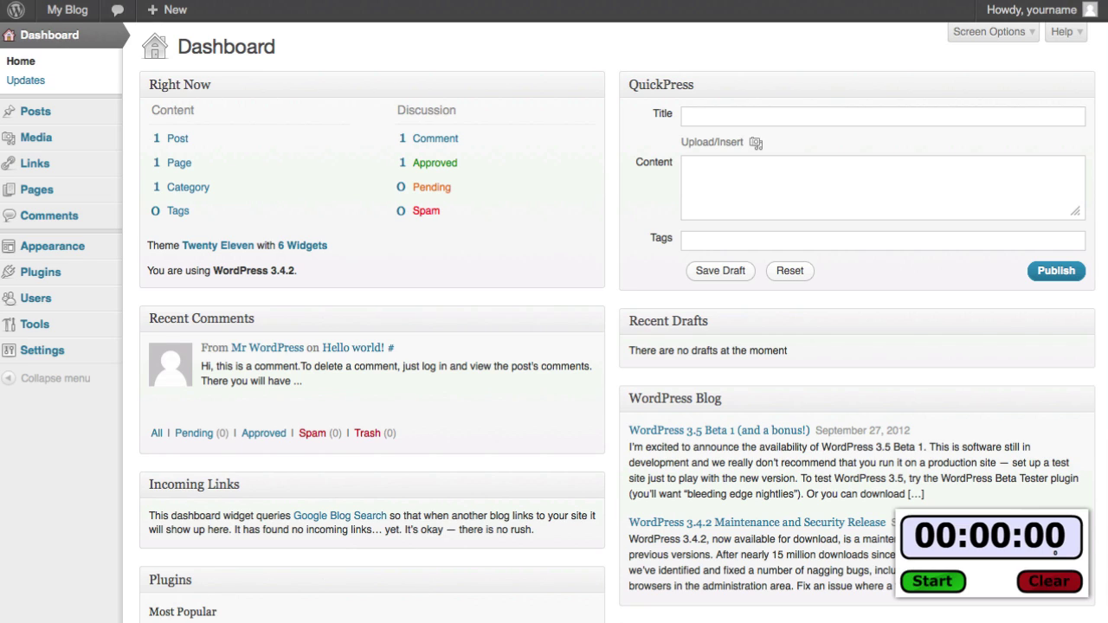
pyautogui.click(957, 582)
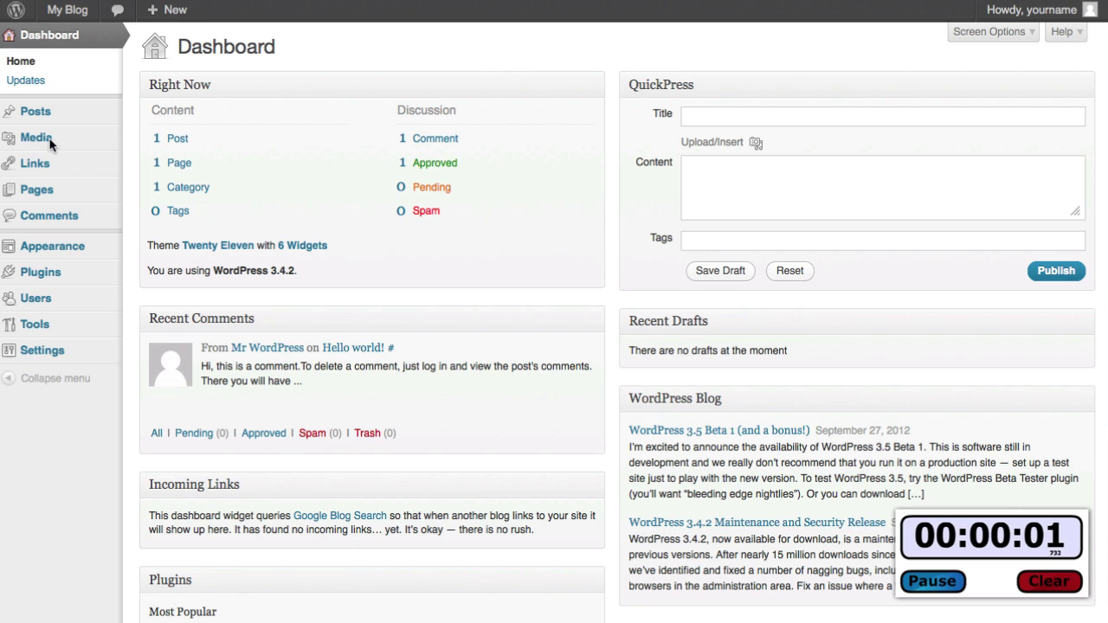
pyautogui.moveTo(45, 148)
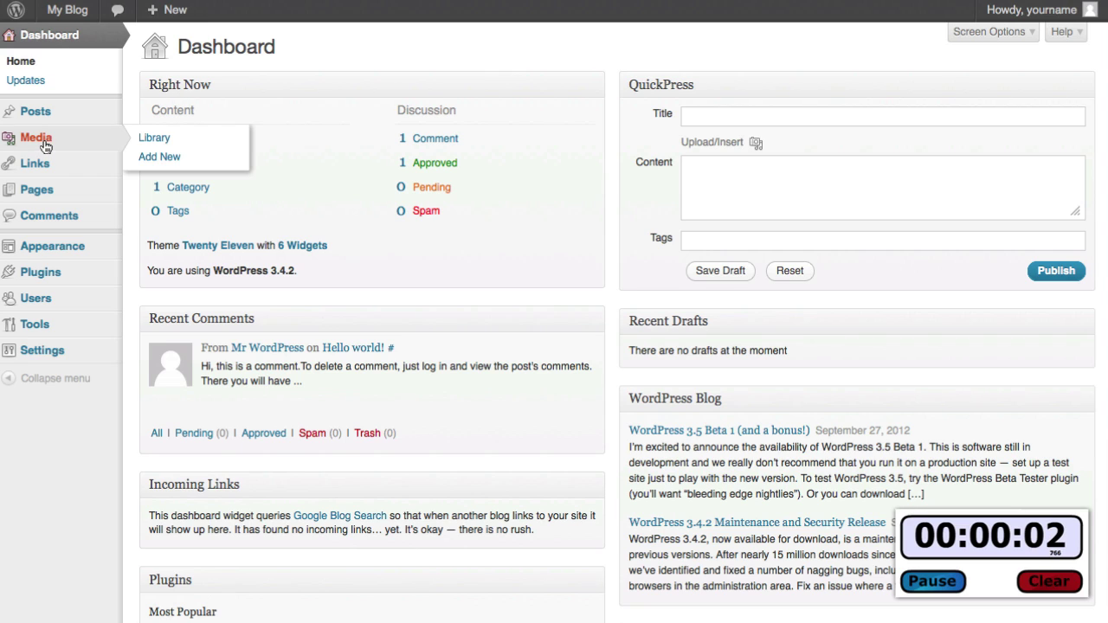
# Step: Upload pinboard-labzip-quicklaunch.zip on the Upload New Media page
pyautogui.click(157, 159)
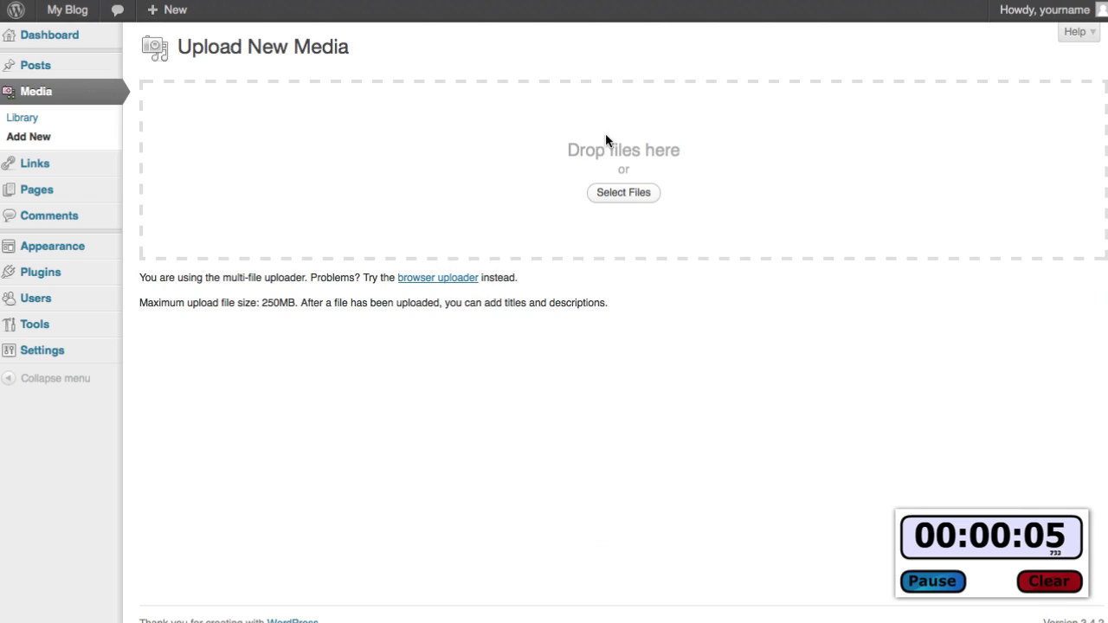
pyautogui.moveTo(1107, 243); pyautogui.dragTo(835, 132)
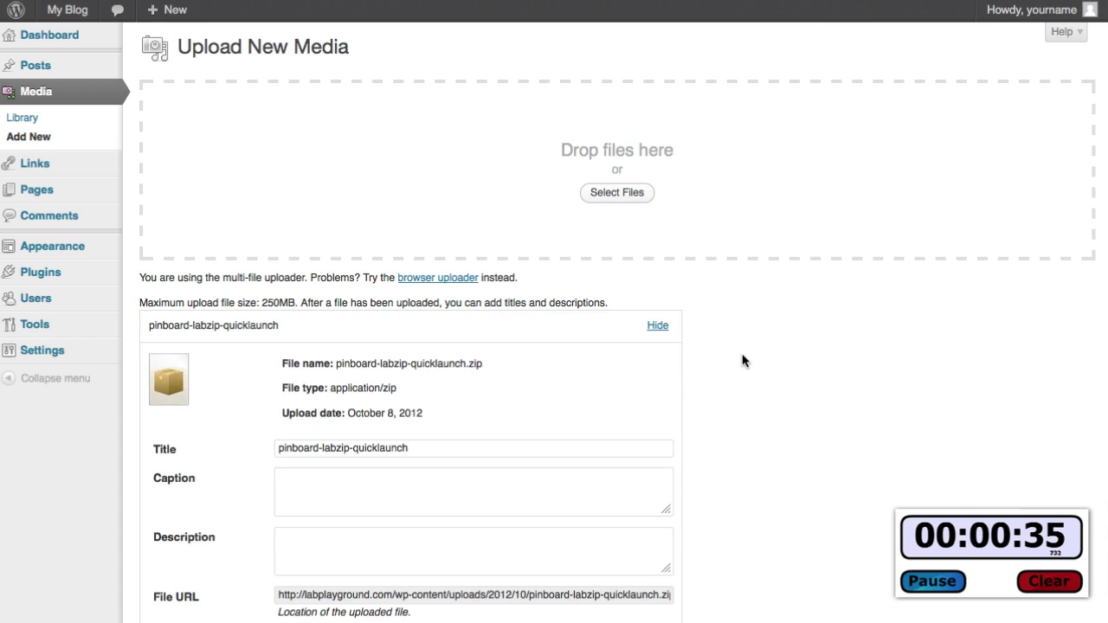
pyautogui.scroll(-3, 742, 358)
# Step: Copy the uploaded zip's file URL under wp-content/uploads/2012/10
pyautogui.click(561, 465)
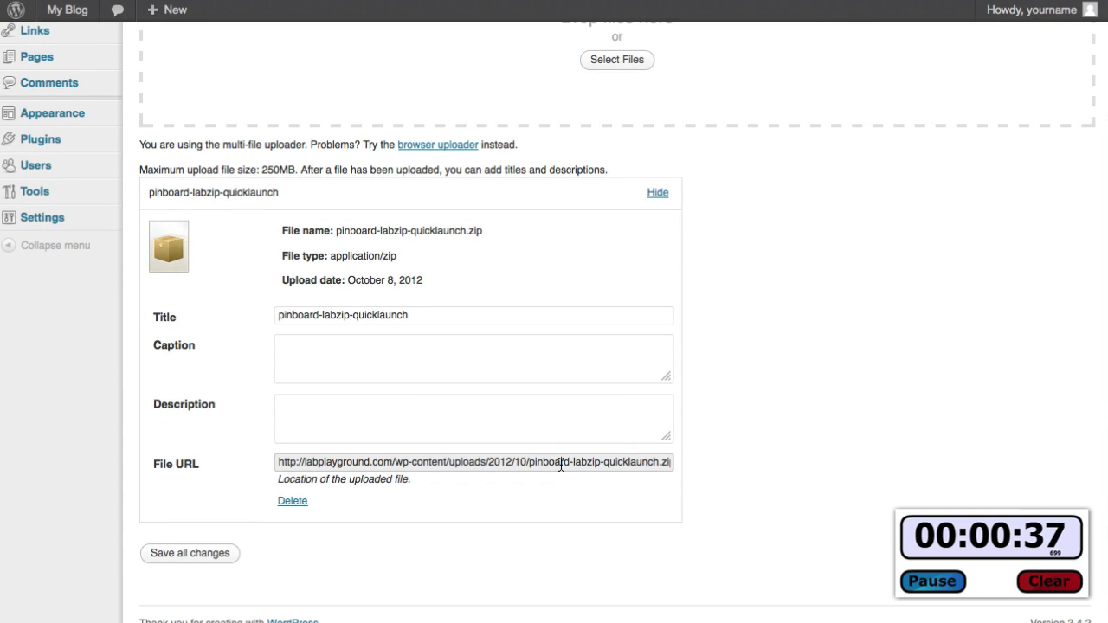
pyautogui.tripleClick(561, 465)
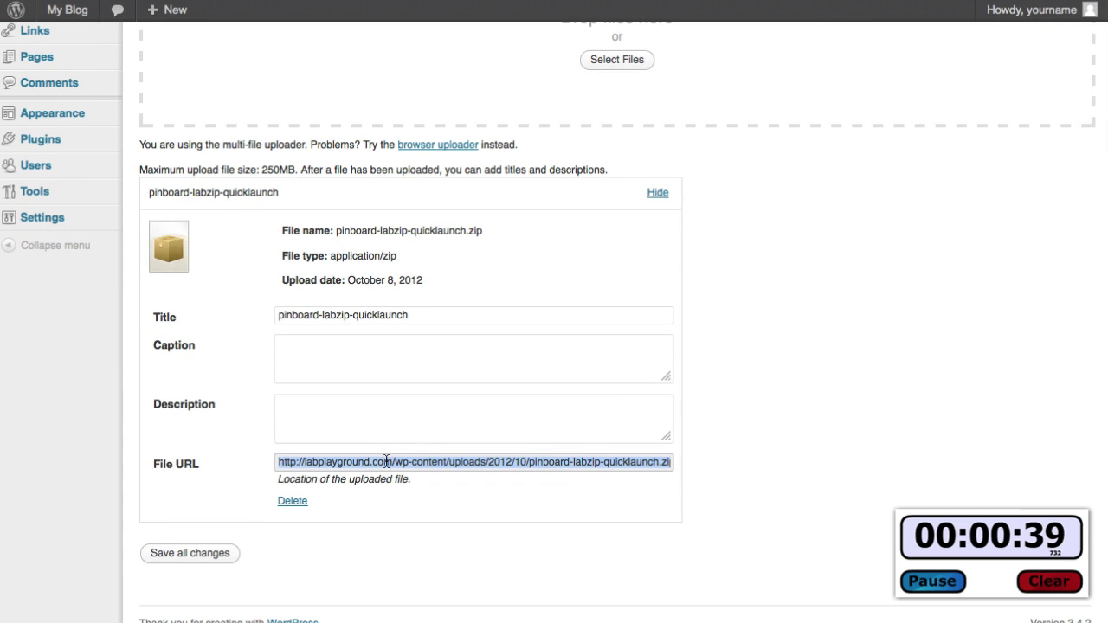
pyautogui.scroll(3, 439, 494)
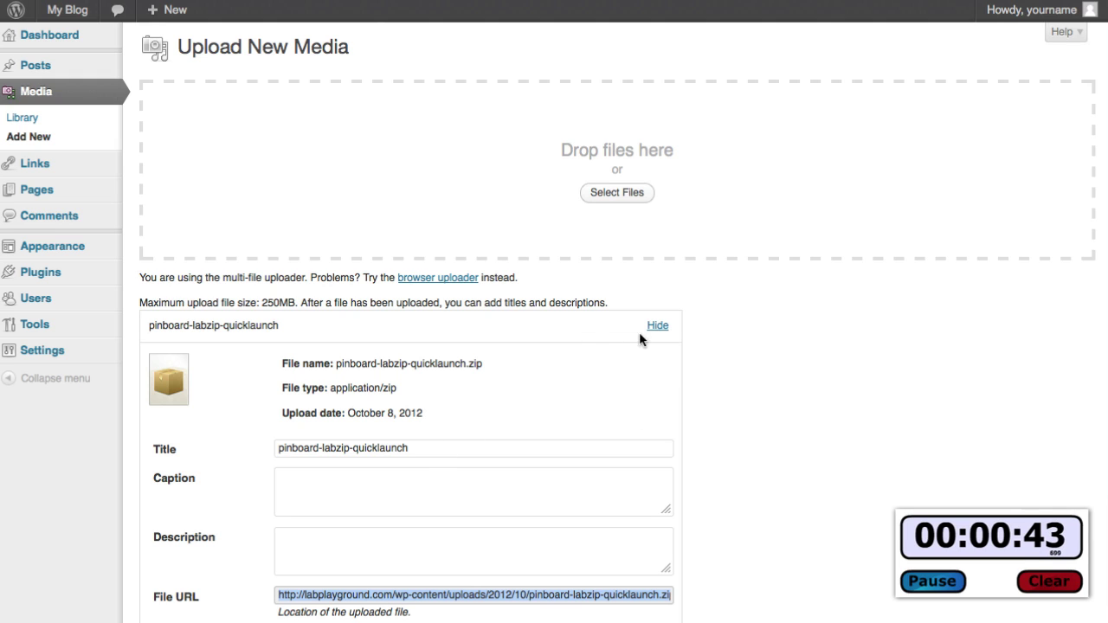
pyautogui.scroll(-3, 695, 470)
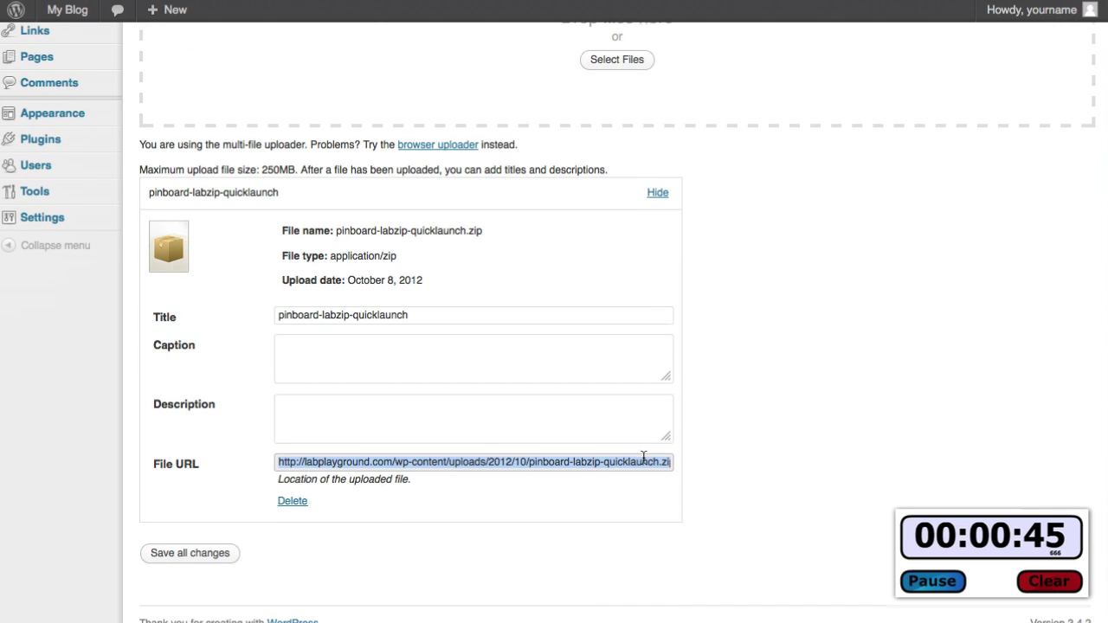
pyautogui.rightClick(616, 465)
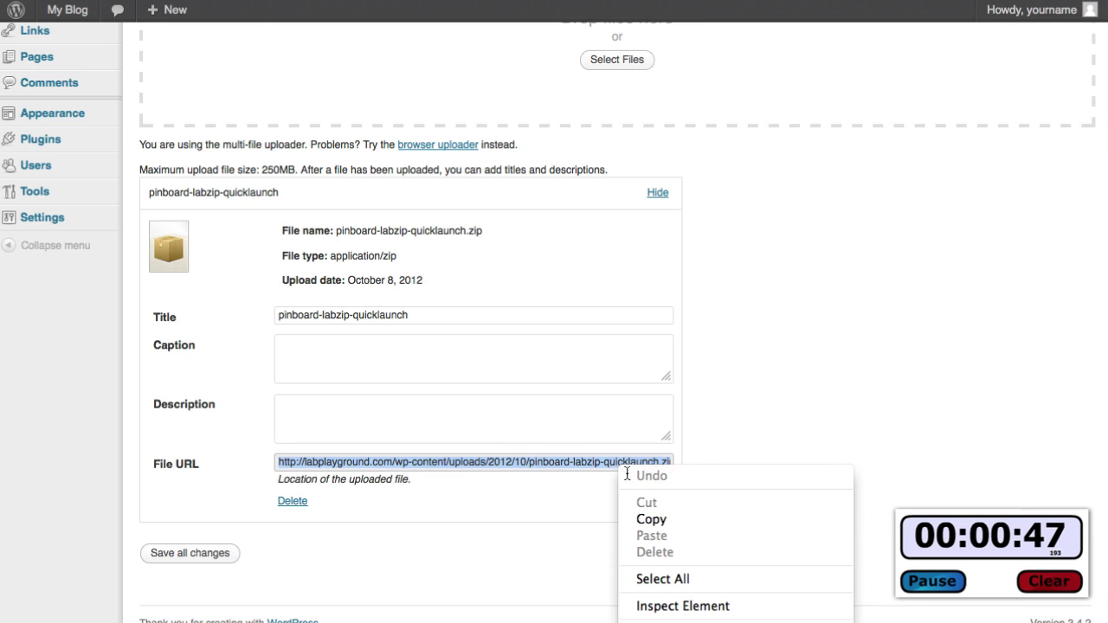
pyautogui.click(641, 520)
pyautogui.click(738, 374)
pyautogui.scroll(3, 684, 346)
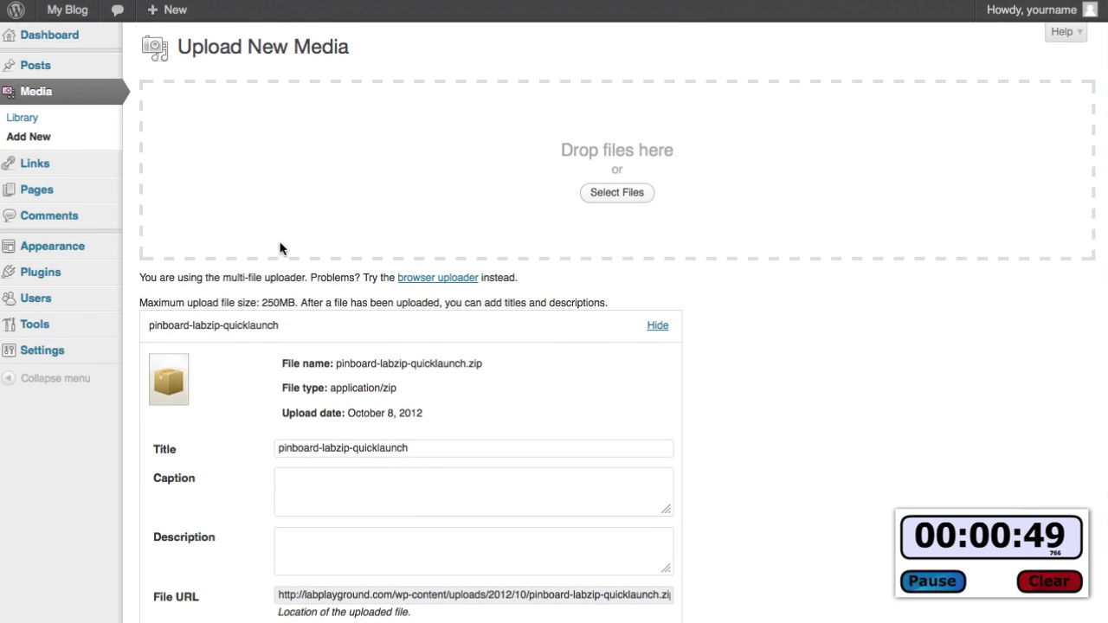
pyautogui.moveTo(74, 277)
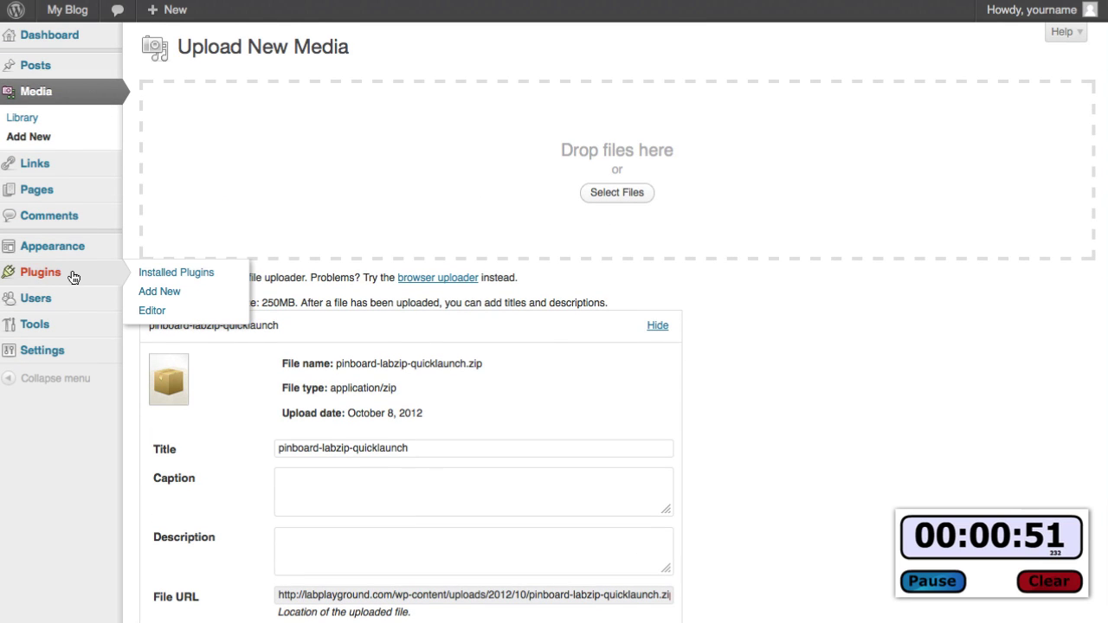
# Step: Search the plugin directory for 'managewp' from Plugins > Add New
pyautogui.click(137, 274)
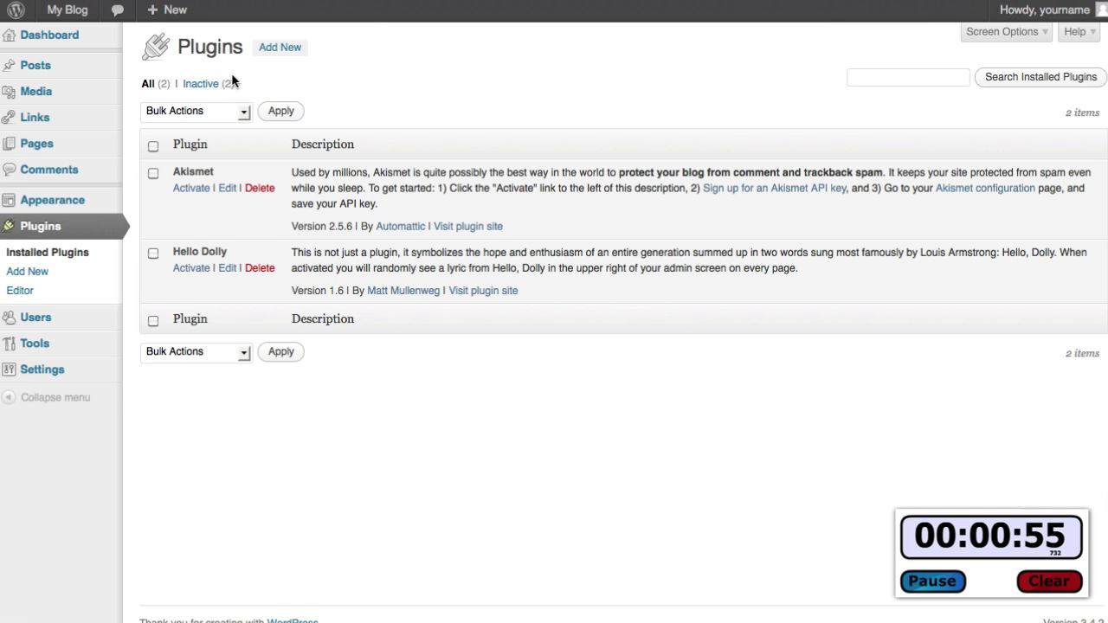
pyautogui.click(274, 59)
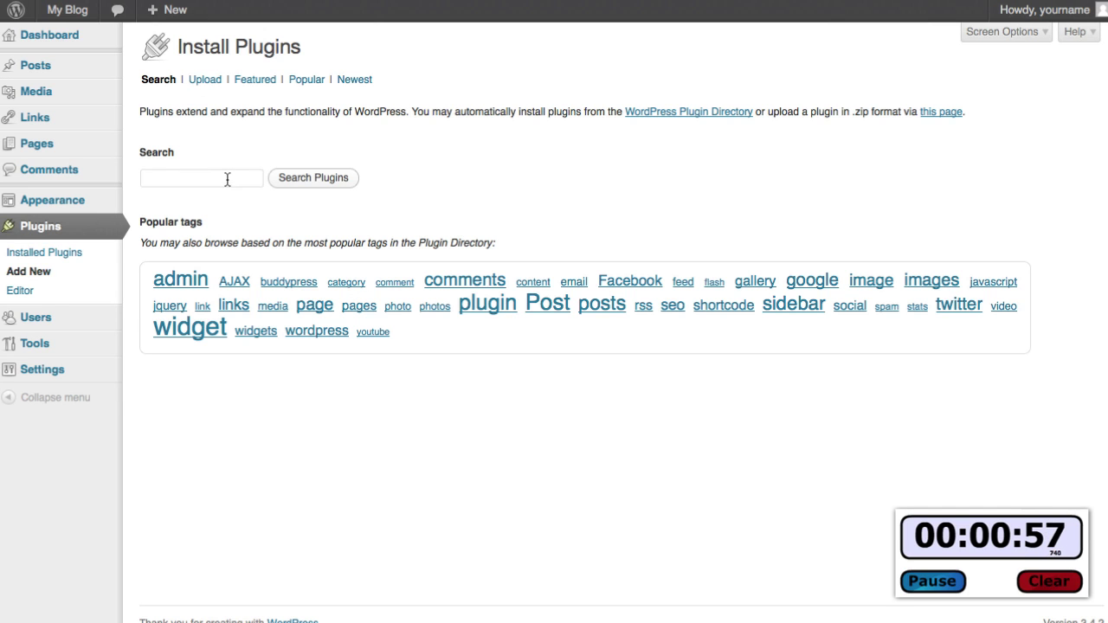
pyautogui.click(223, 175)
pyautogui.write(',ama')
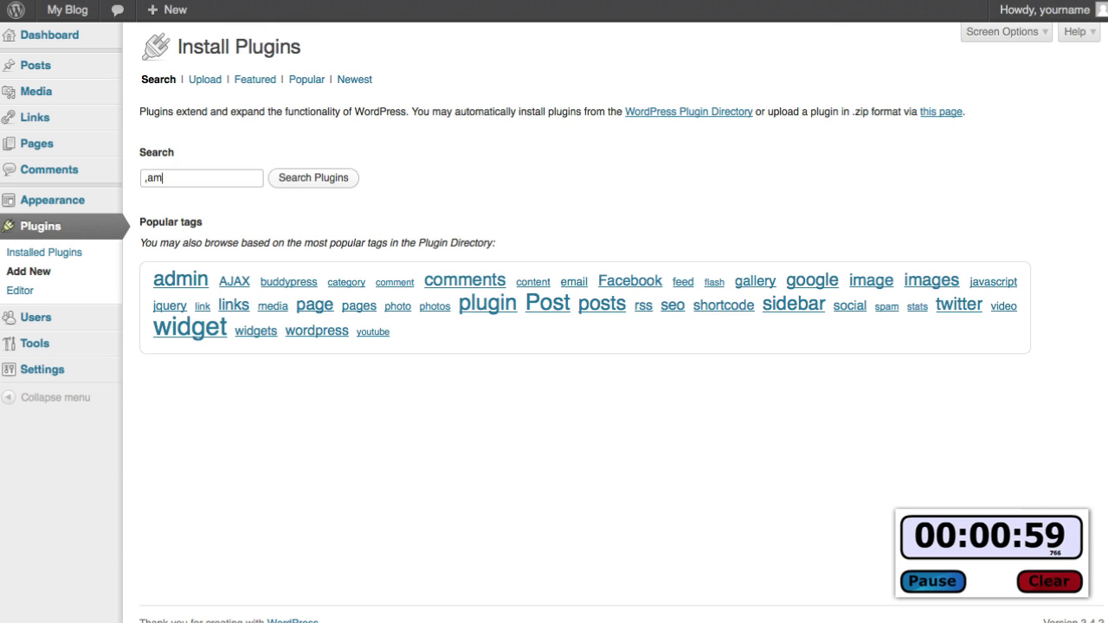
pyautogui.press('BackSpace')
pyautogui.press('BackSpace')
pyautogui.press('BackSpace')
pyautogui.write('managdw')
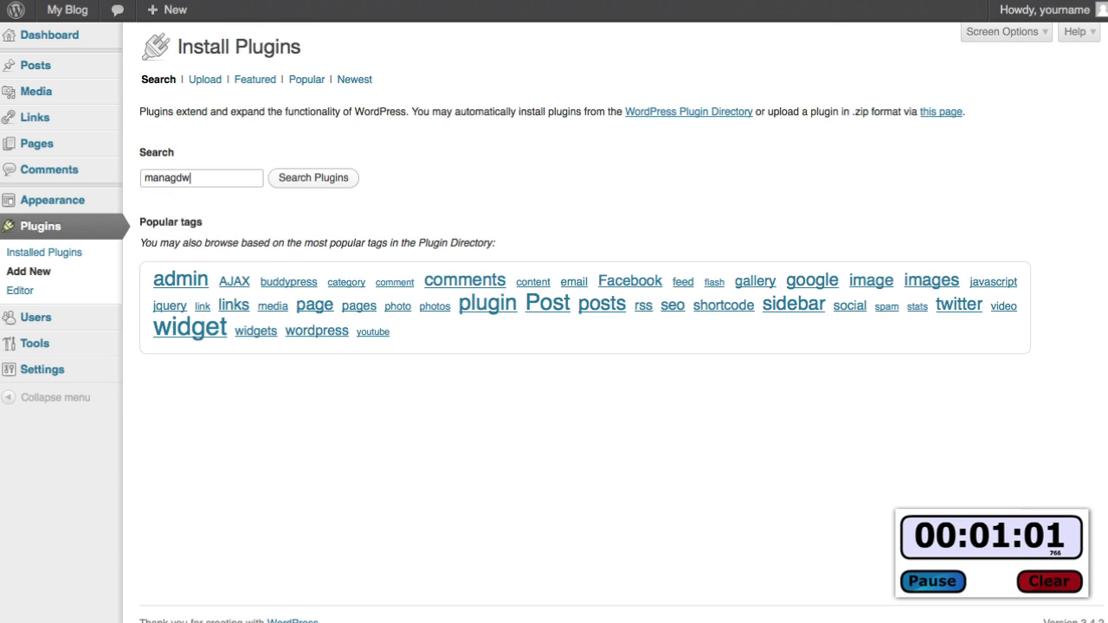
pyautogui.press('BackSpace')
pyautogui.press('BackSpace')
pyautogui.write('ewp')
pyautogui.press('Return')
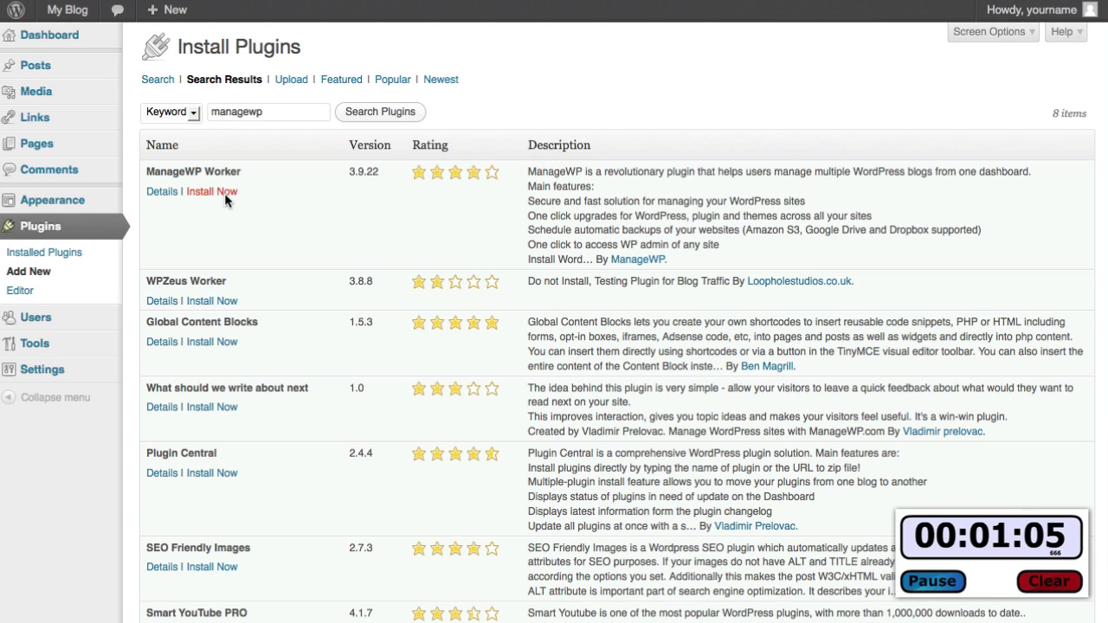
# Step: Install and activate the ManageWP Worker 3.9.22 plugin
pyautogui.click(225, 192)
pyautogui.click(626, 276)
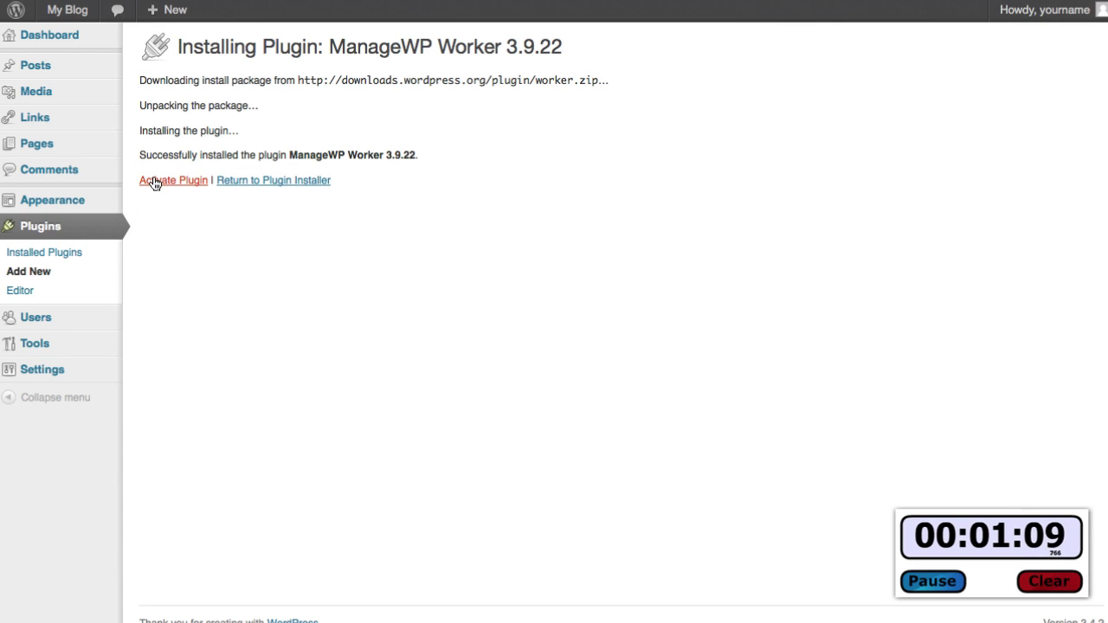
pyautogui.click(155, 181)
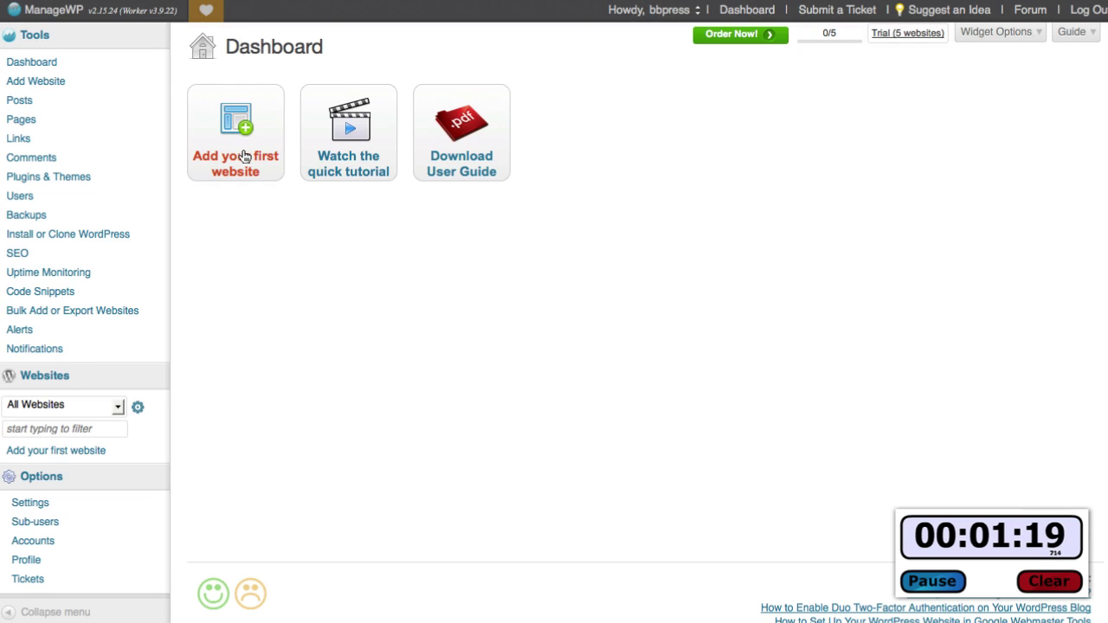
# Step: Add labplayground.com to ManageWP with its admin username, then go back to the dashboard
pyautogui.click(245, 152)
pyautogui.click(524, 246)
pyautogui.write('labpl')
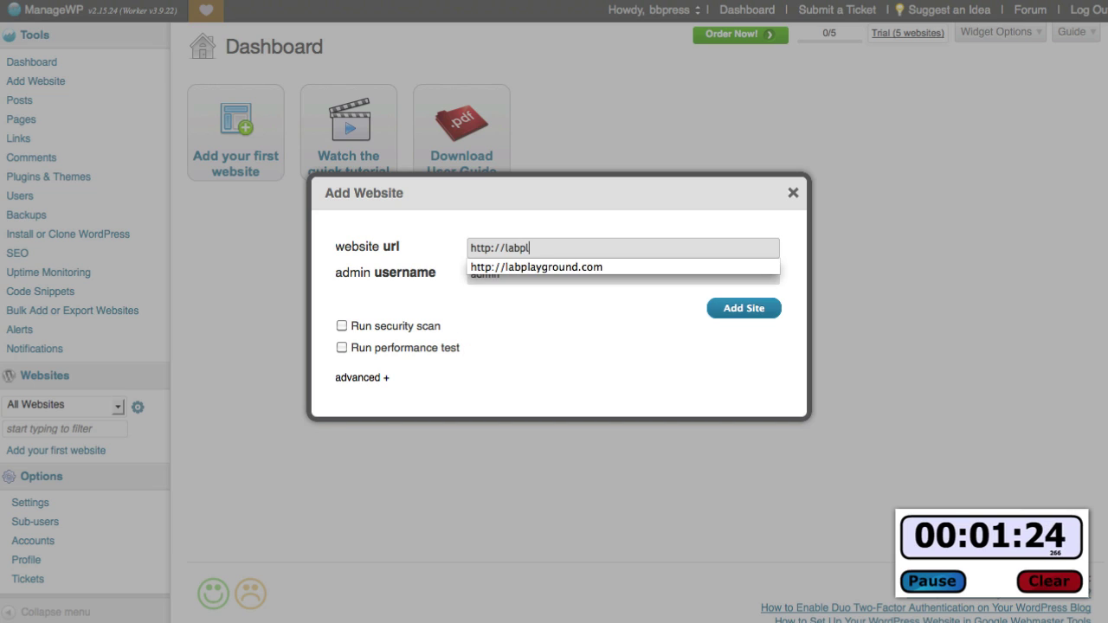
pyautogui.press('Down')
pyautogui.press('Tab')
pyautogui.write('yourname')
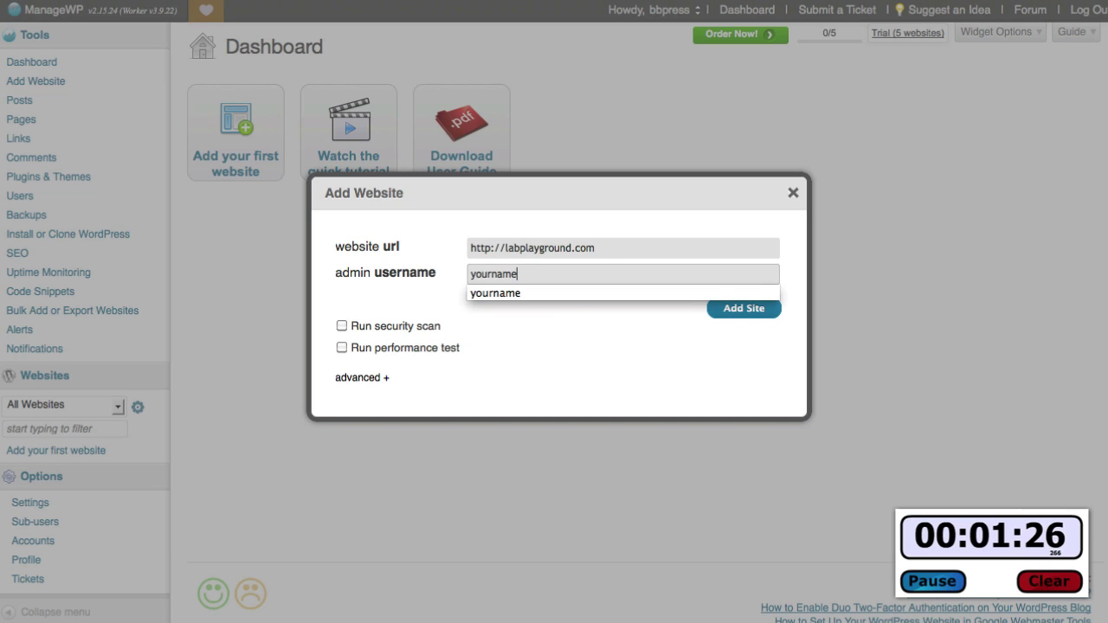
pyautogui.press('Tab')
pyautogui.click(744, 319)
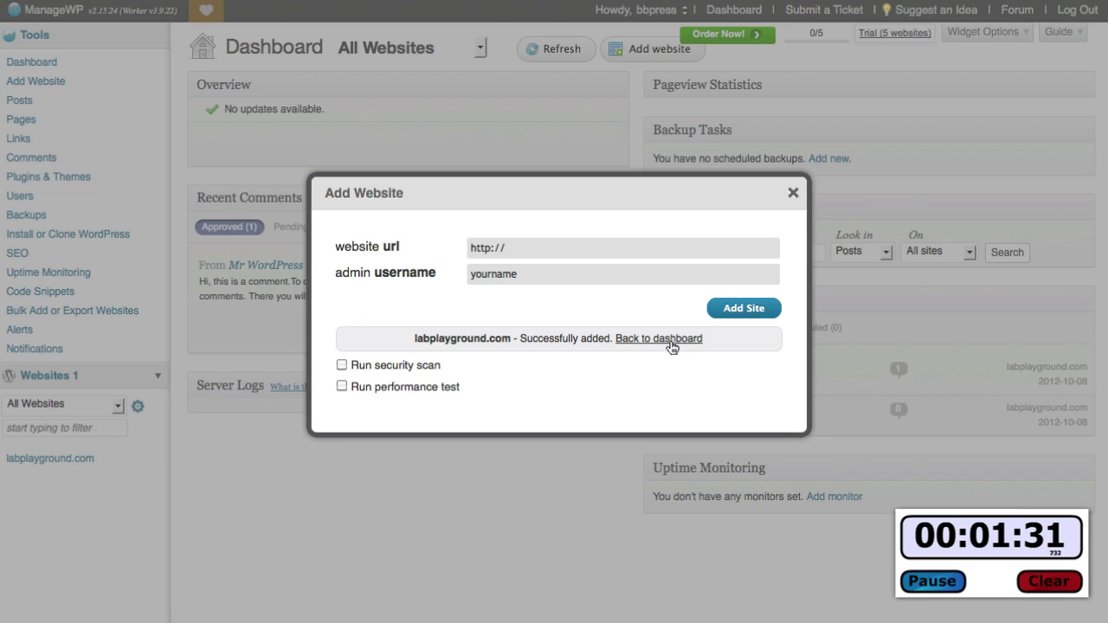
pyautogui.click(672, 345)
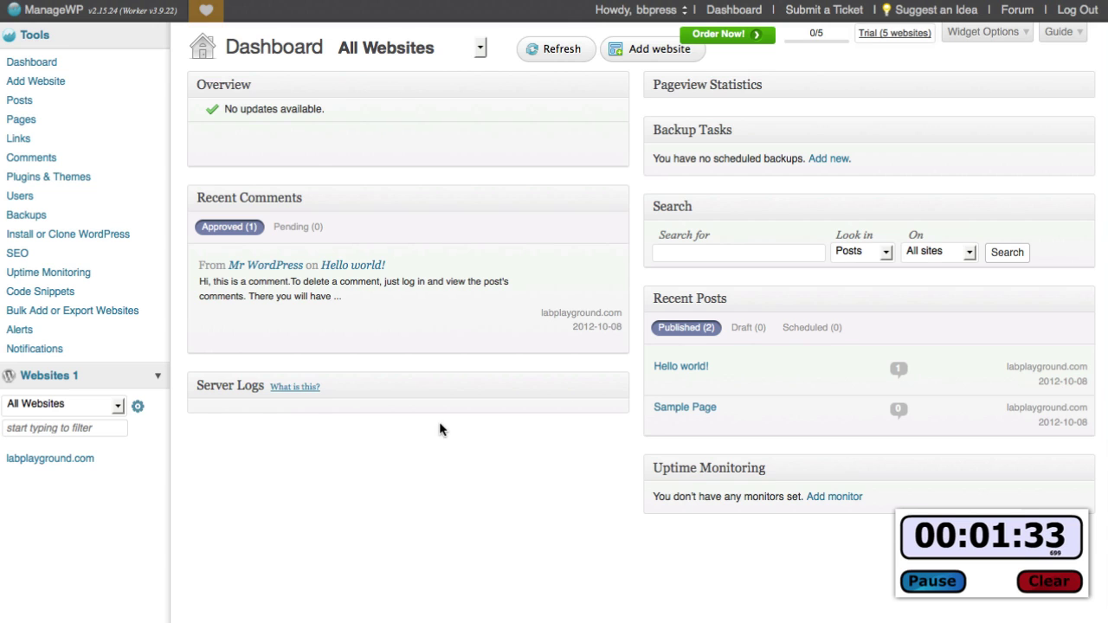
# Step: In Install/Clone WordPress, paste the uploaded backup zip URL and accept it as the source
pyautogui.click(124, 243)
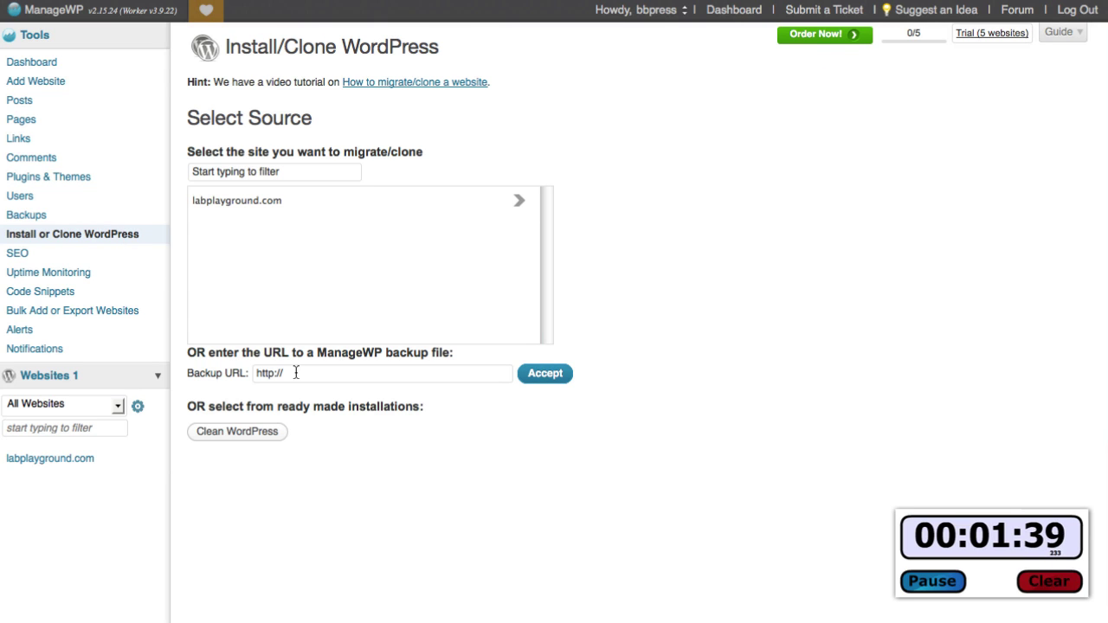
pyautogui.moveTo(295, 373); pyautogui.dragTo(241, 373)
pyautogui.rightClick(260, 374)
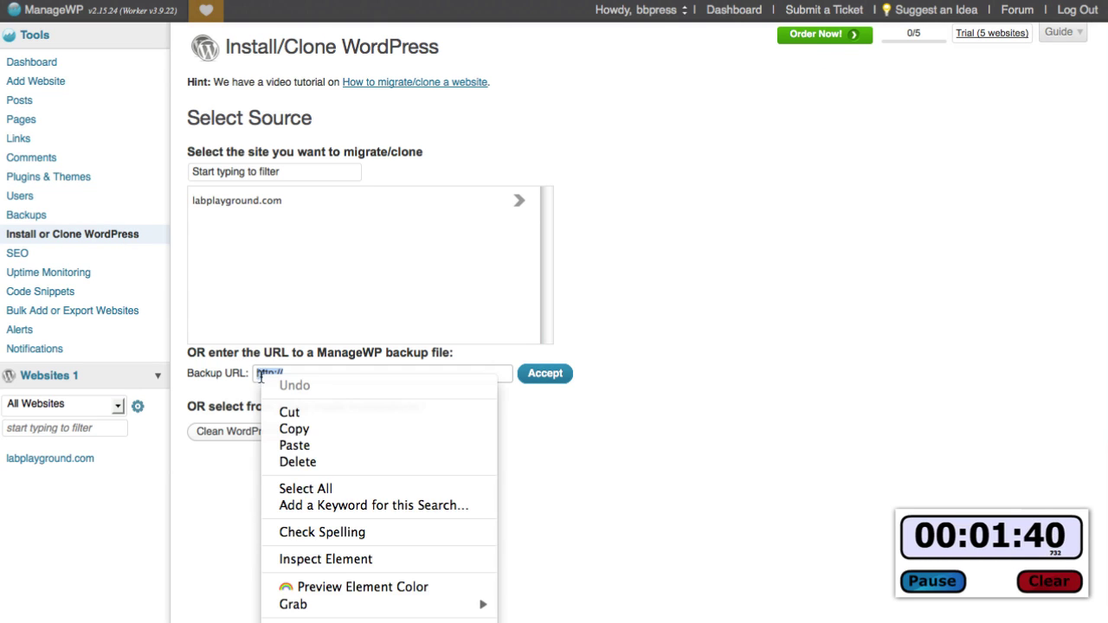
pyautogui.click(281, 445)
pyautogui.click(556, 375)
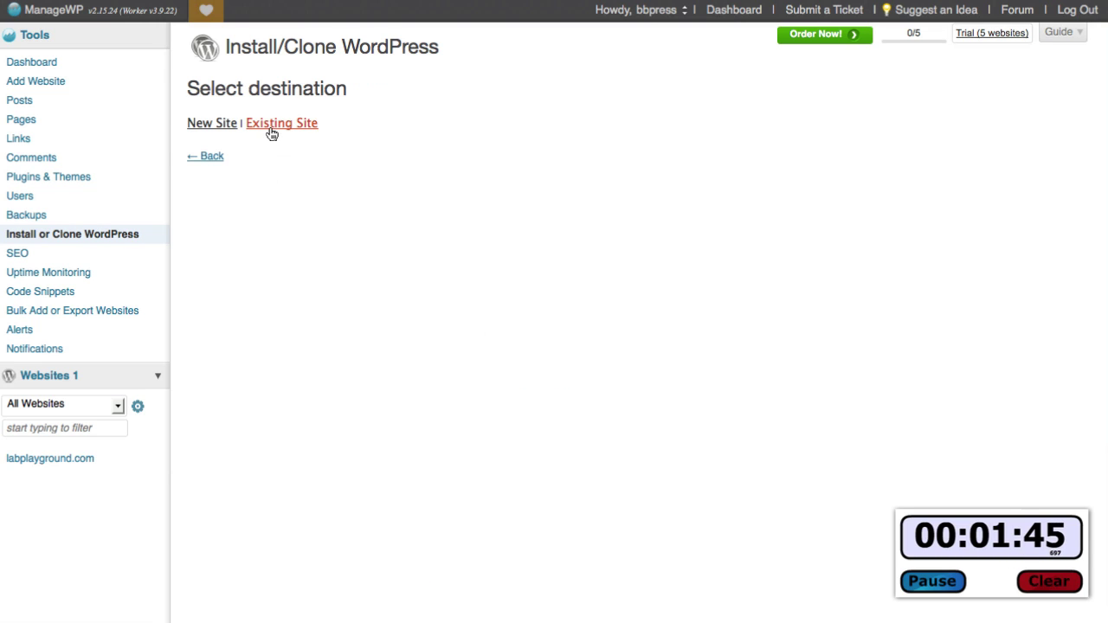
# Step: Overwrite existing site labplayground.com with new admin username and password, confirming the clone
pyautogui.click(271, 130)
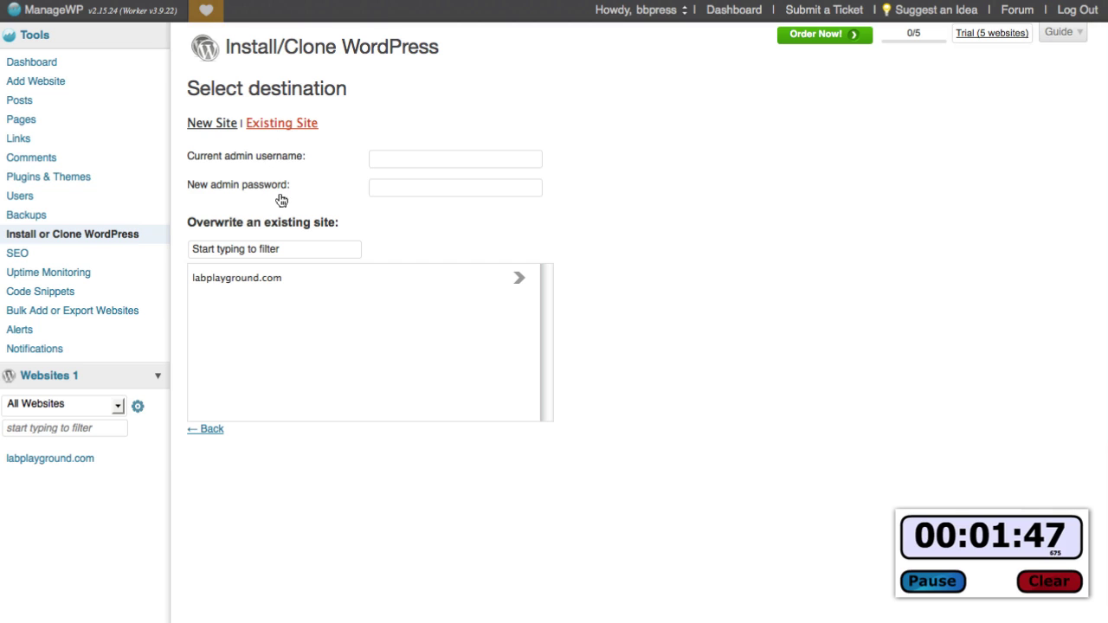
pyautogui.click(389, 161)
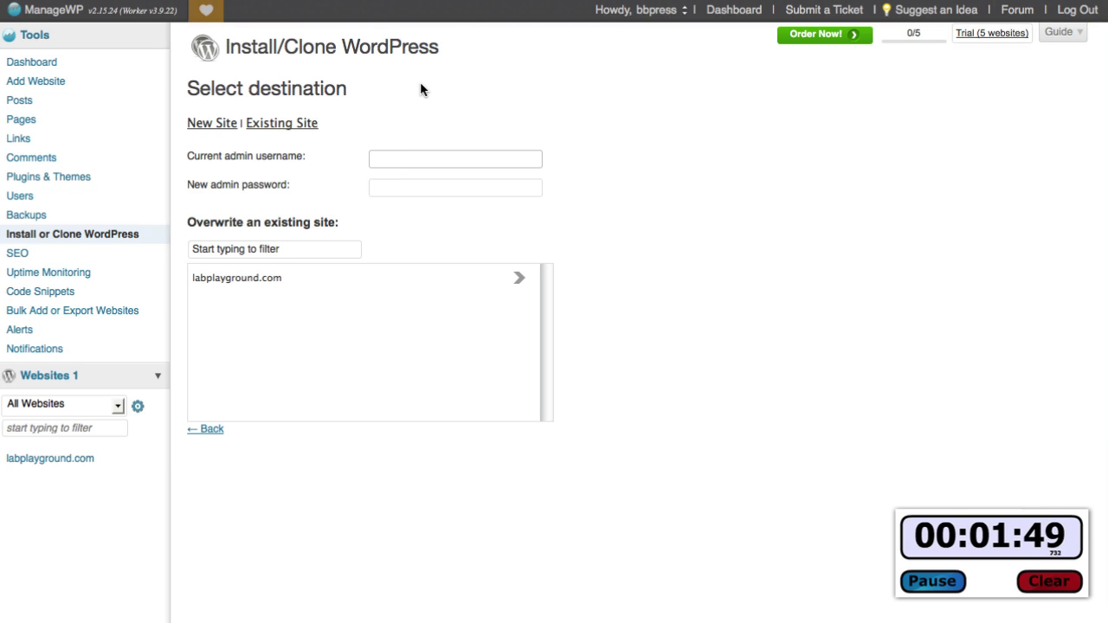
pyautogui.write('yourname')
pyautogui.press('Tab')
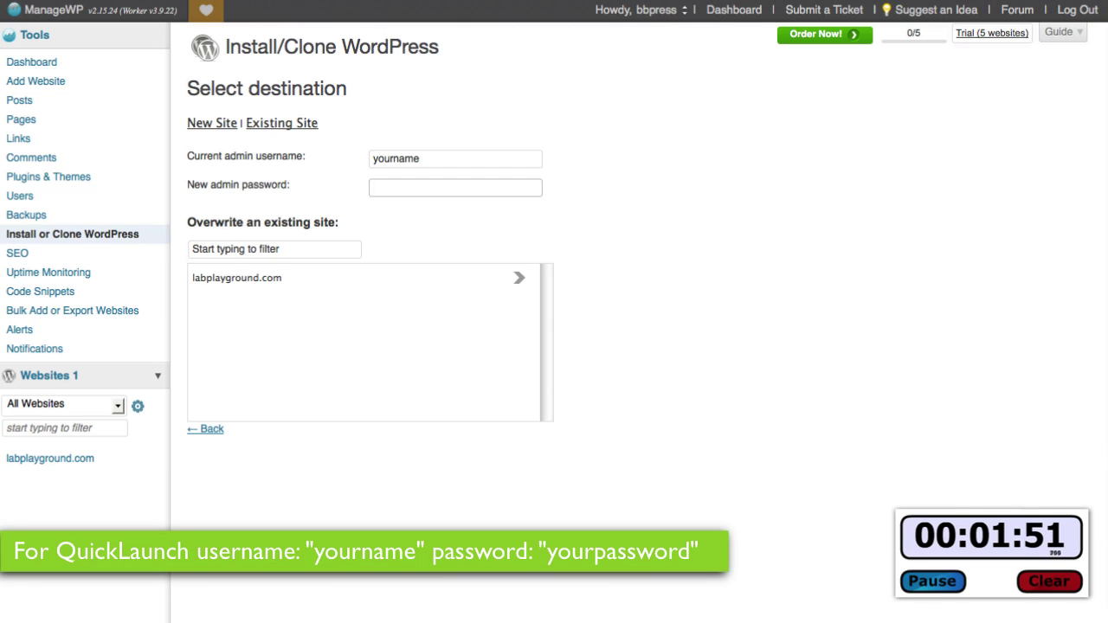
pyautogui.write('yourpassword')
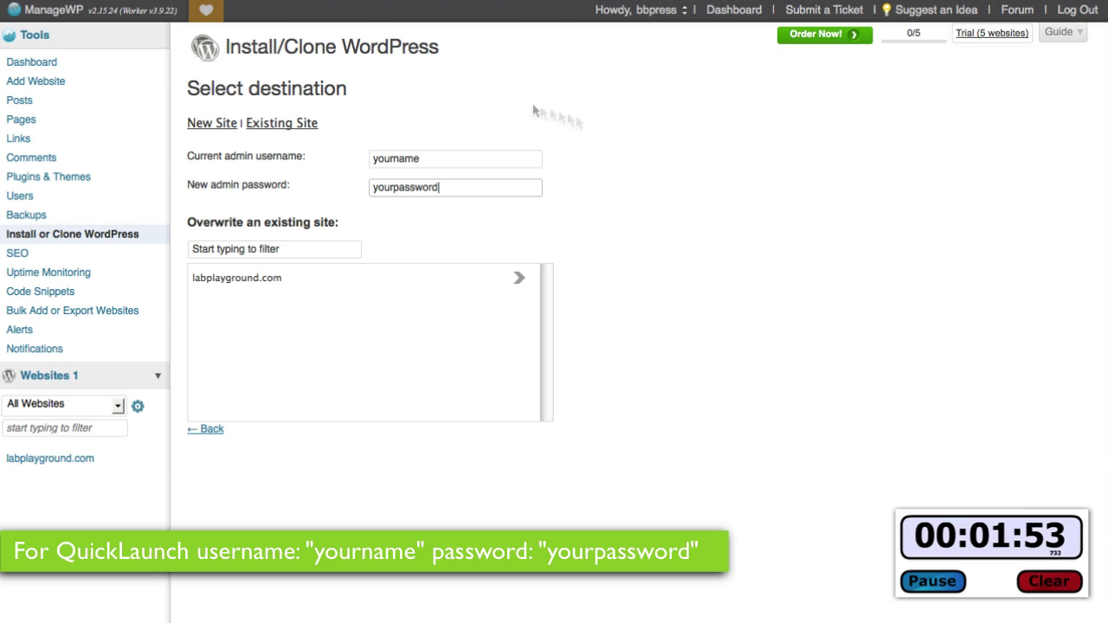
pyautogui.click(376, 275)
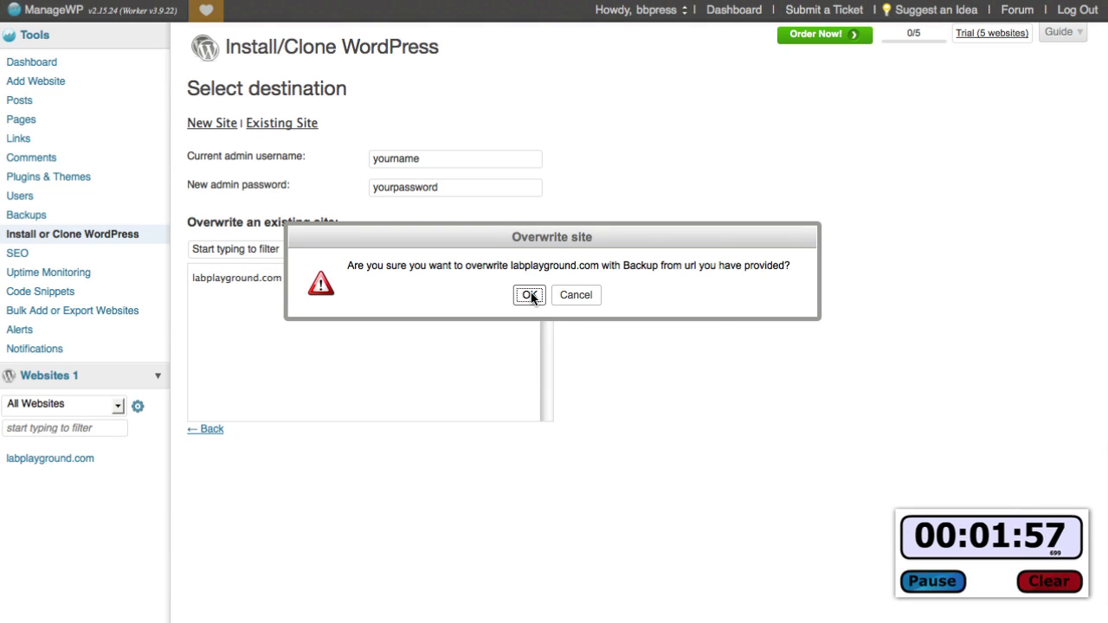
pyautogui.click(531, 296)
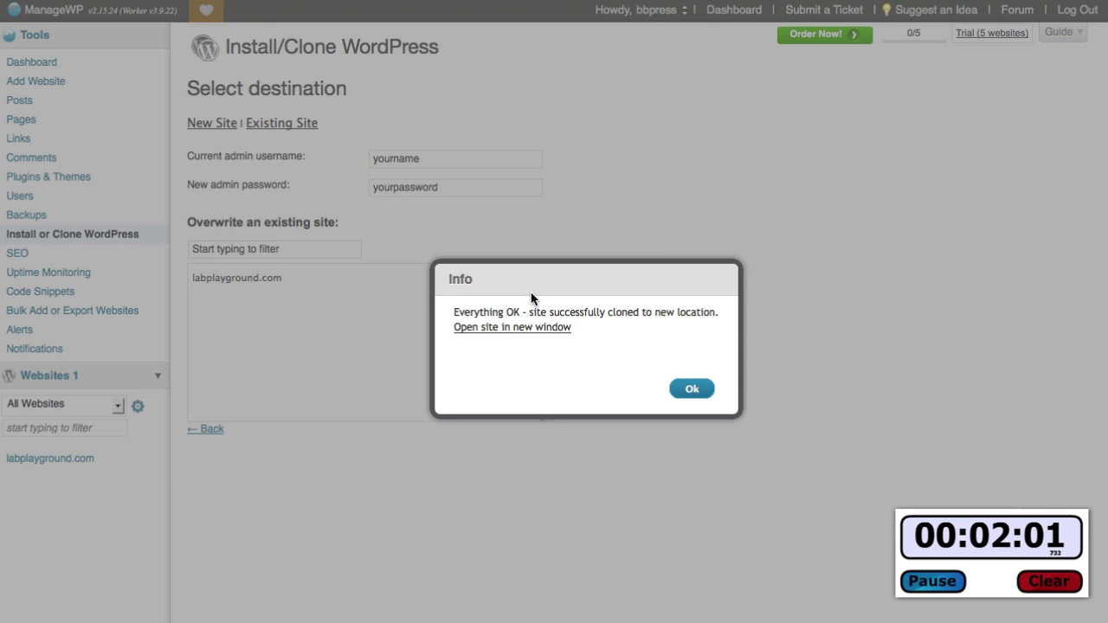
pyautogui.click(696, 396)
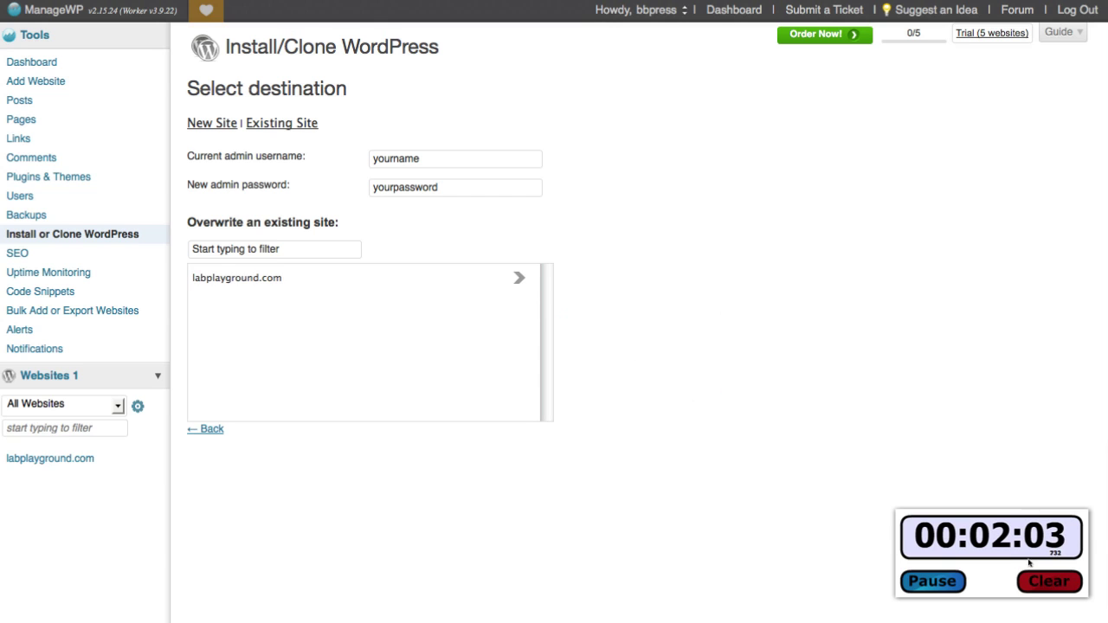
# Step: Visit the cloned site's front page, now showing the Ear Cleaning Videos pinboard site
pyautogui.click(953, 581)
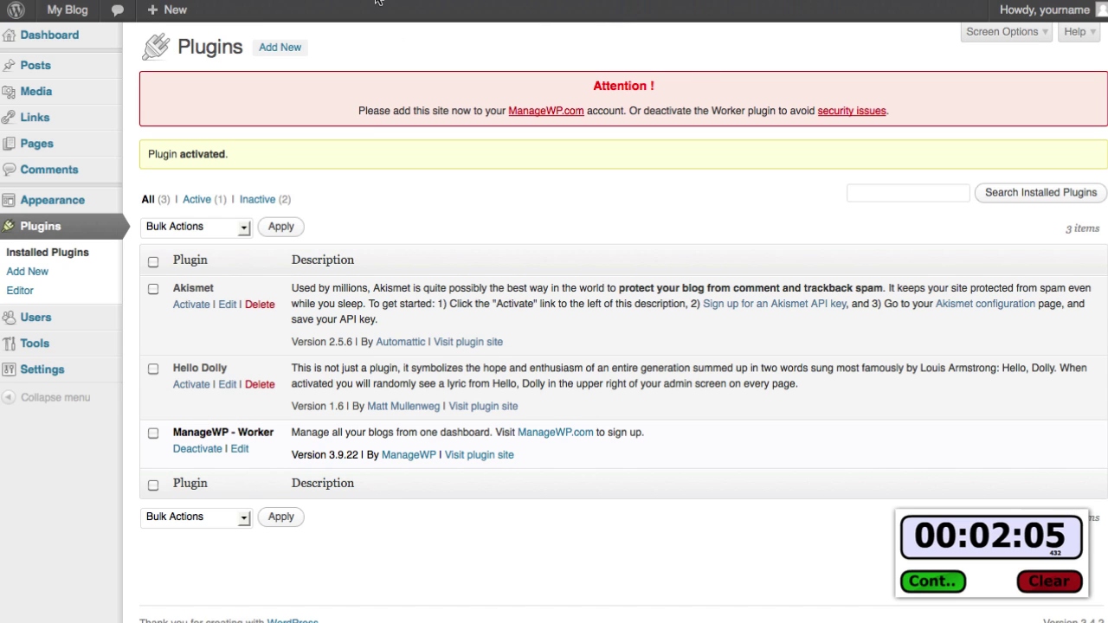
pyautogui.moveTo(76, 10)
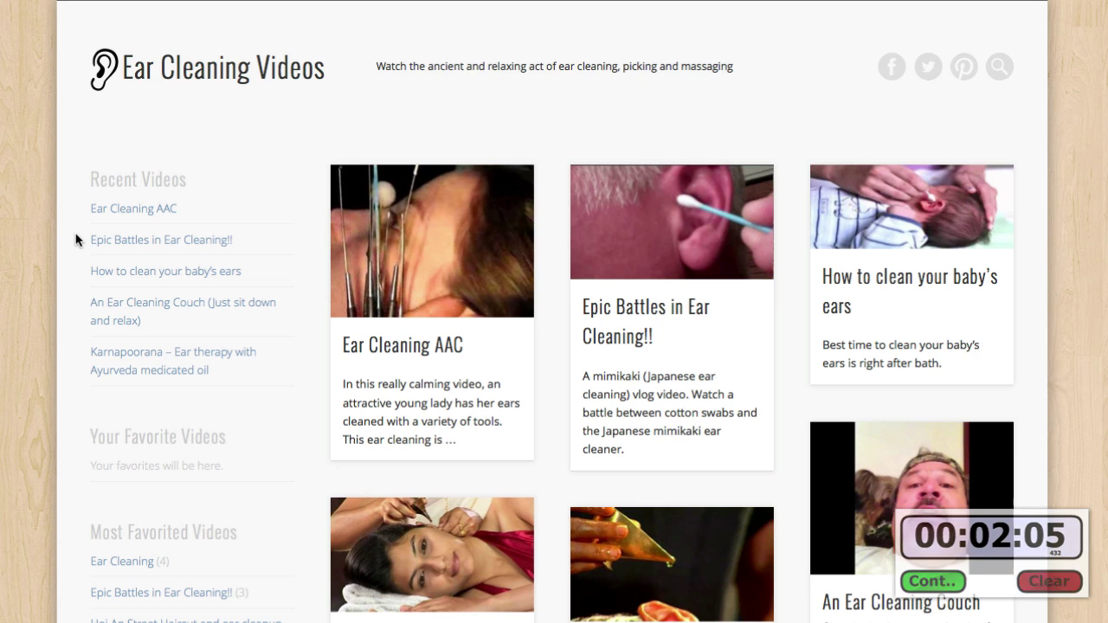
pyautogui.click(197, 242)
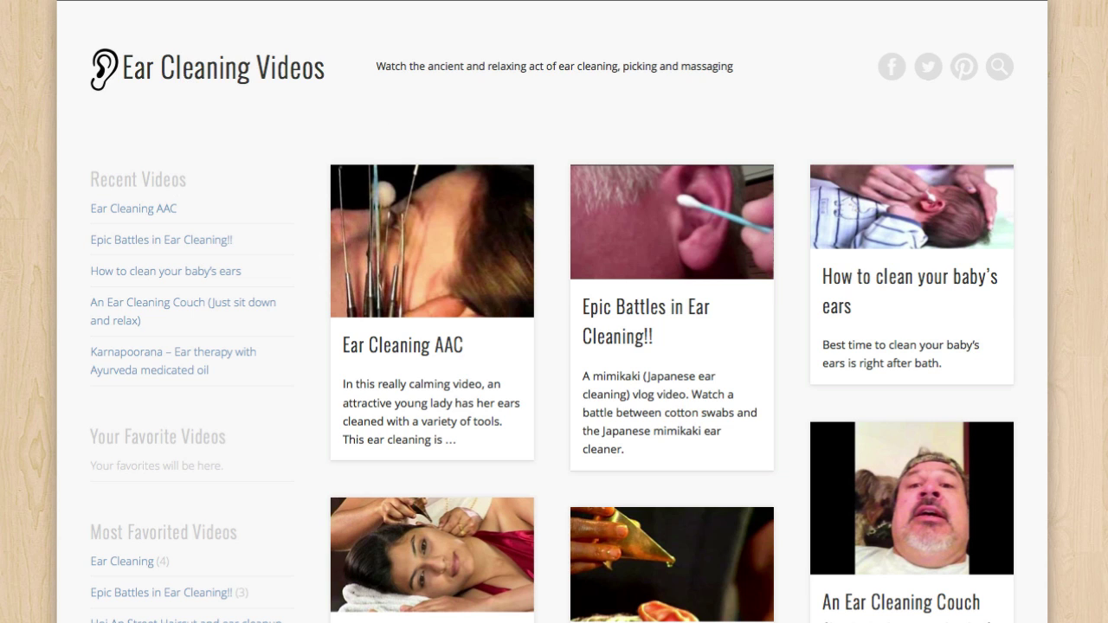
# Step: Log in at labplayground.com/wp-admin with the admin username and password
pyautogui.write('labplayground.com/wp')
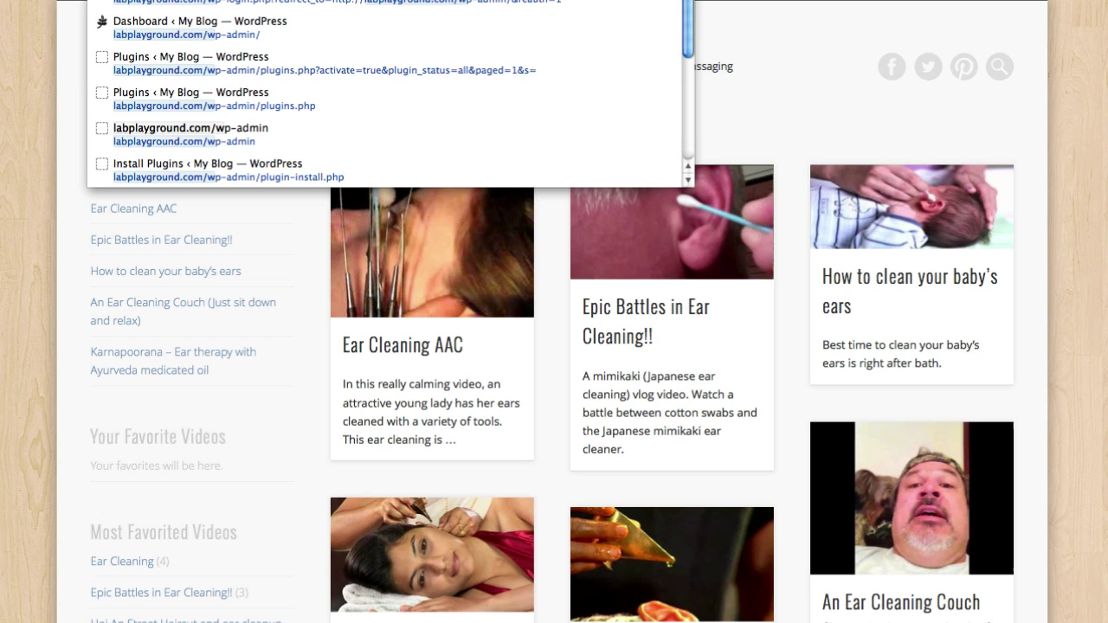
pyautogui.write('-admin')
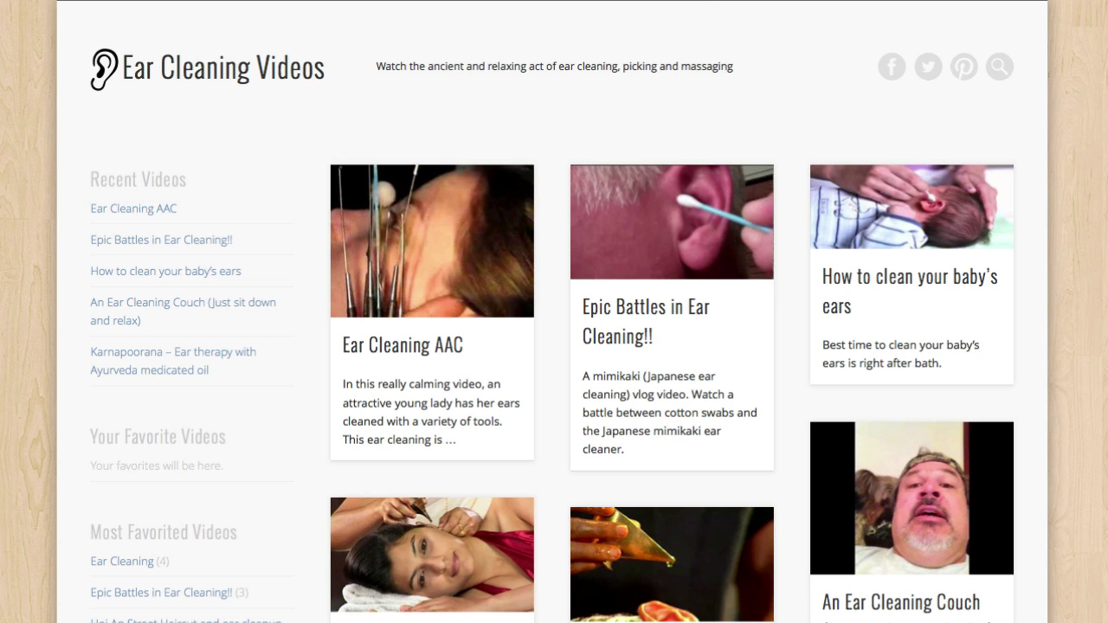
pyautogui.press('Return')
pyautogui.click(531, 277)
pyautogui.write('yourname')
pyautogui.press('Tab')
pyautogui.write('yourpassword')
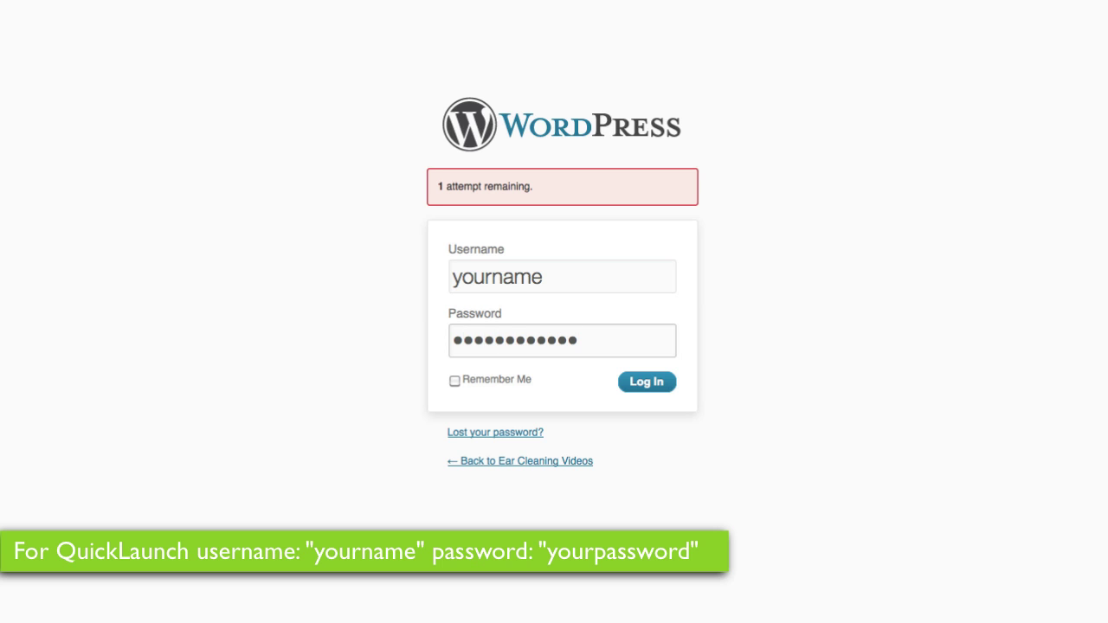
pyautogui.press('Return')
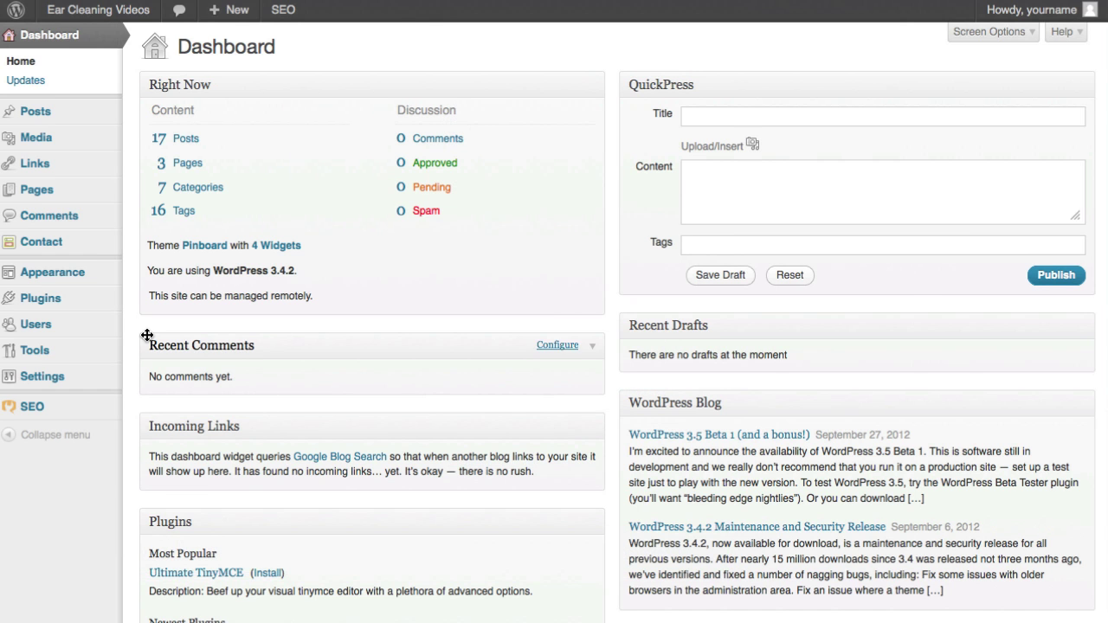
# Step: Start a new user under Users > Add New and enter the new admin's username
pyautogui.moveTo(94, 335)
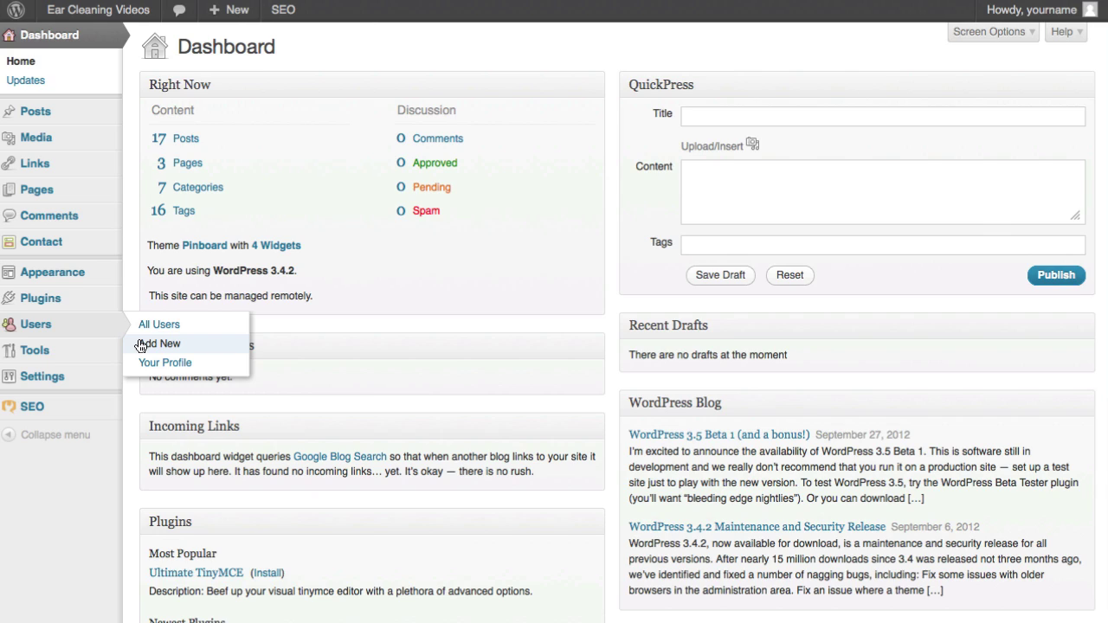
pyautogui.click(141, 345)
pyautogui.click(410, 116)
pyautogui.write('yourreal')
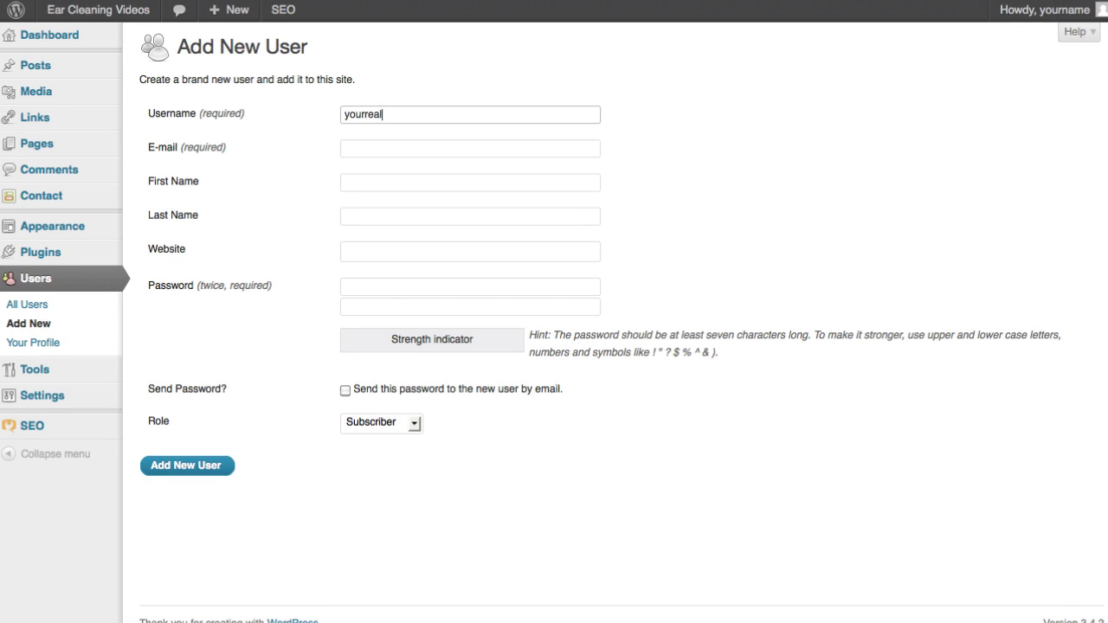
pyautogui.write('adminname')
pyautogui.press('Tab')
pyautogui.press('Tab')
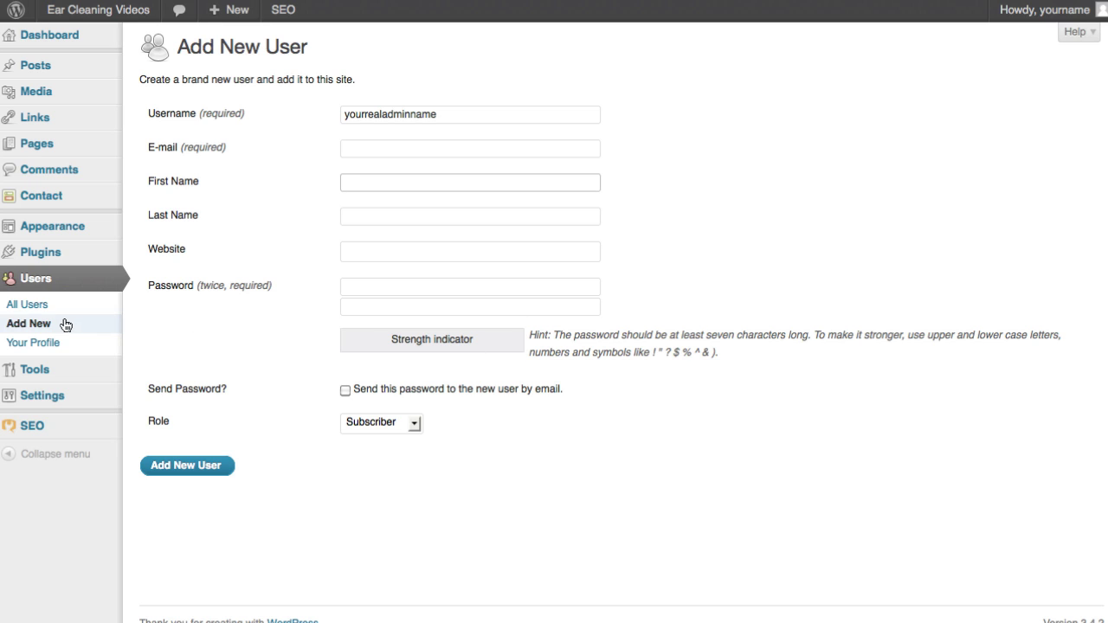